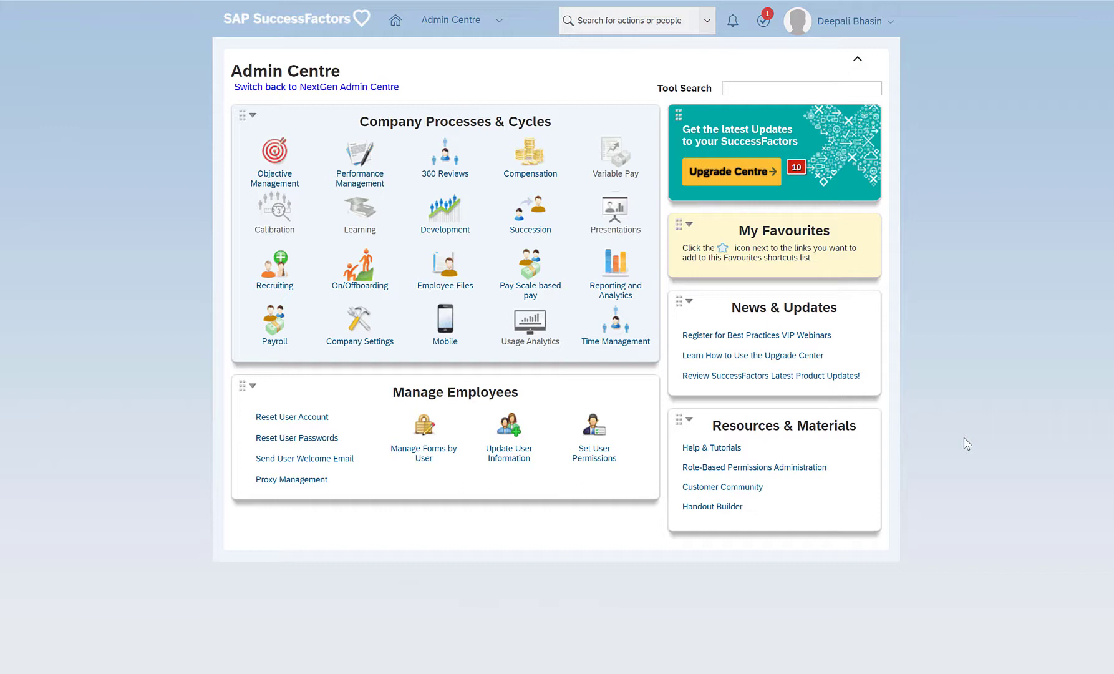
Open the Check Tool from the header search and browse the Application list for Time Off
click(596, 20)
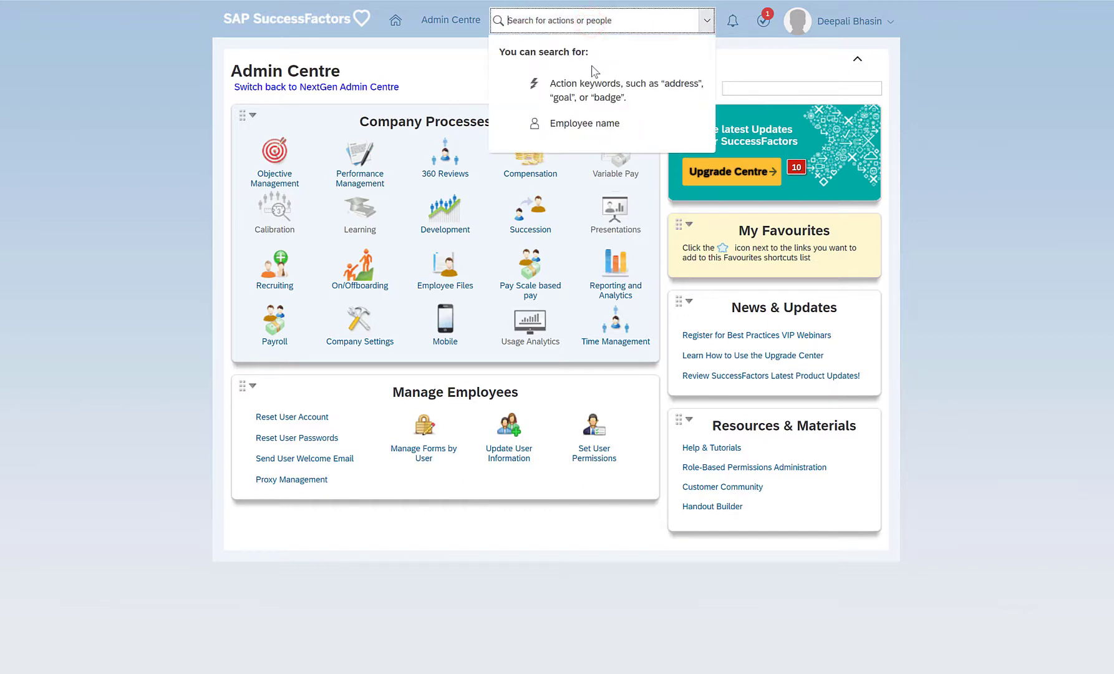
text(Check T)
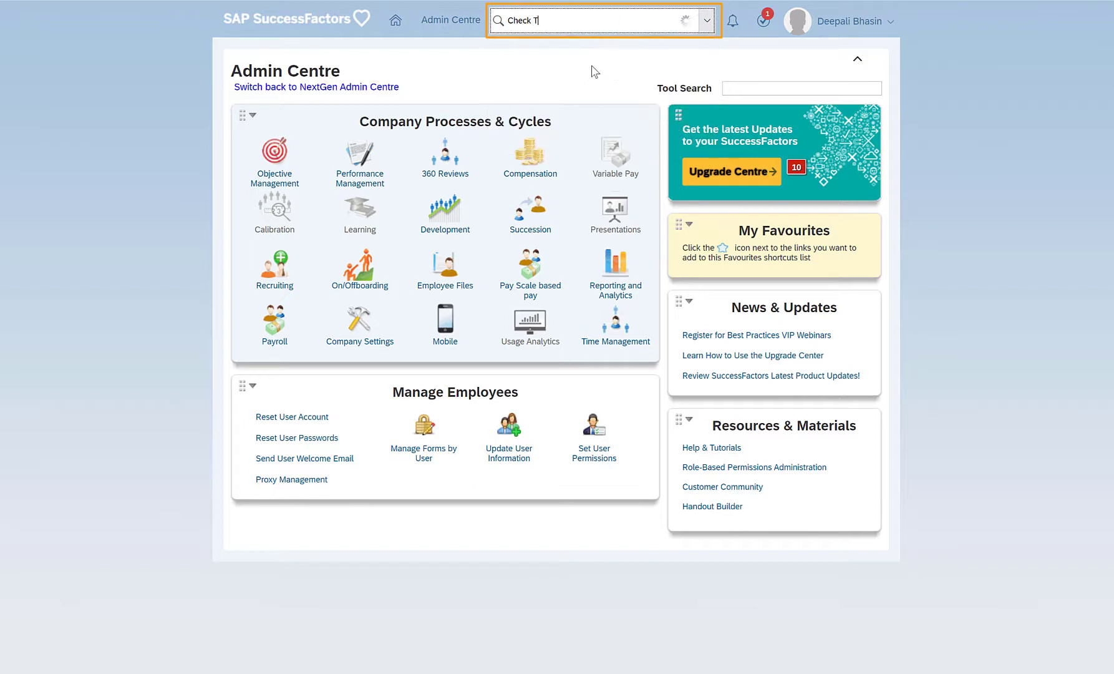
text(ool)
key(Return)
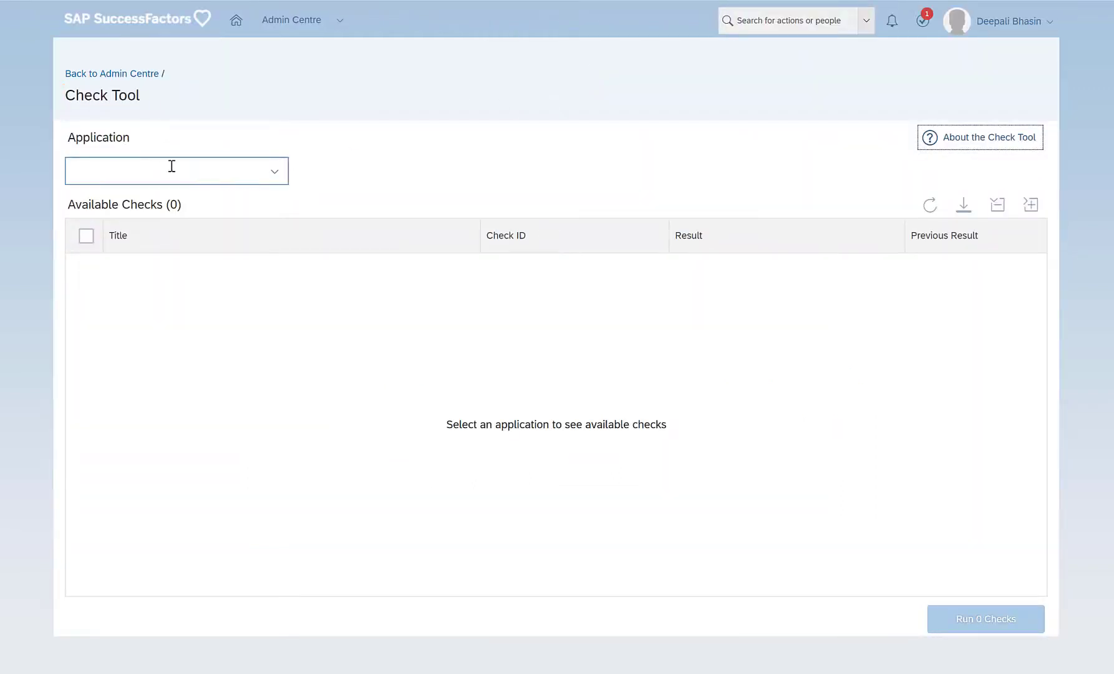
click(274, 171)
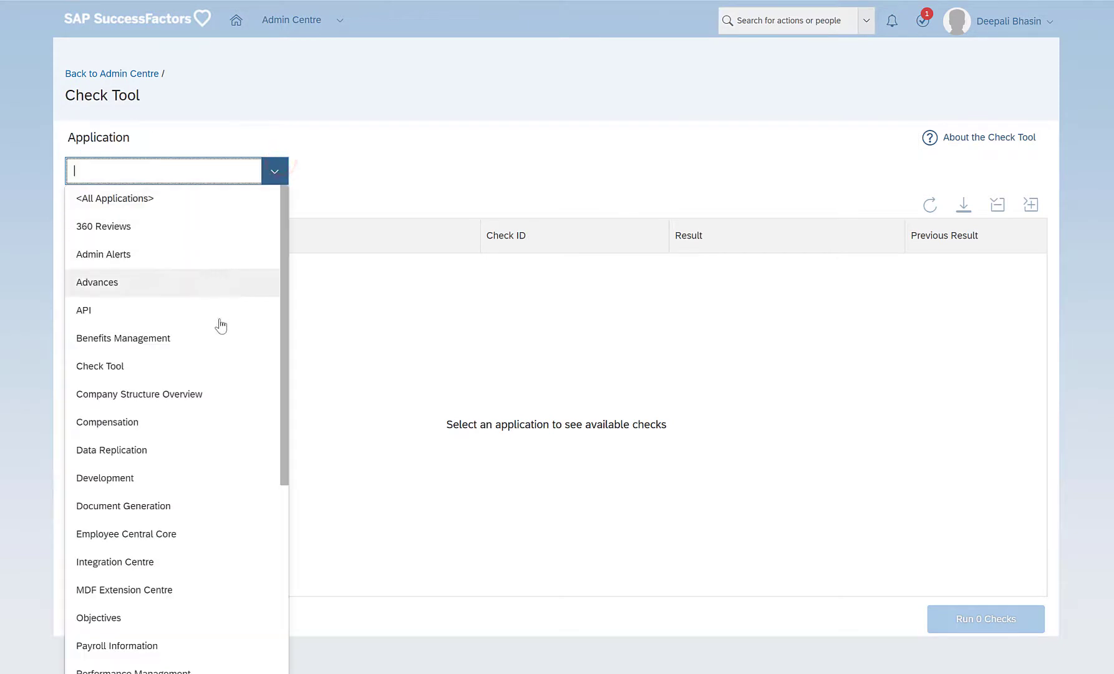
scroll(201, 382, down, 5)
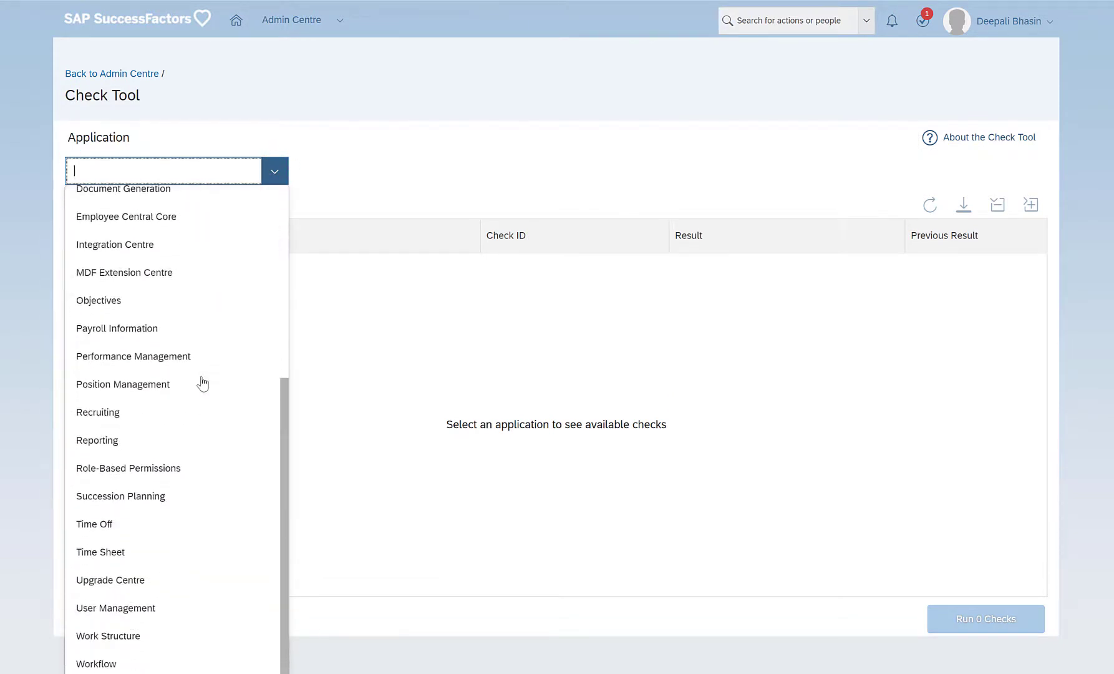
click(190, 527)
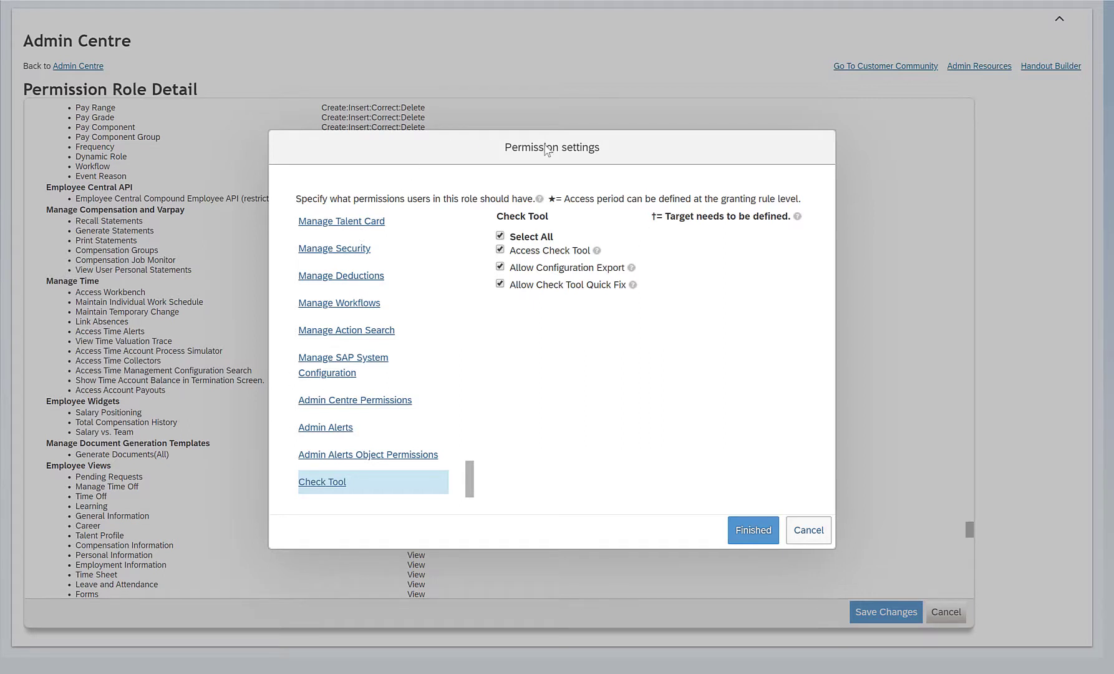
scroll(392, 374, up, 1)
scroll(391, 375, up, 4)
scroll(390, 373, down, 4)
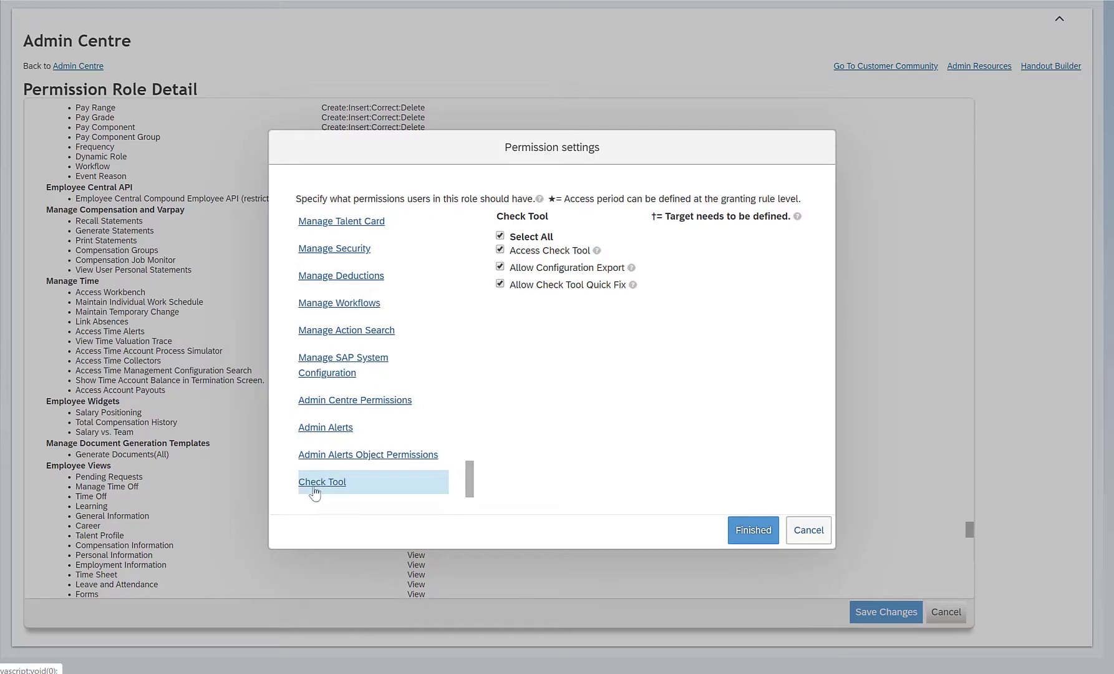
scroll(383, 339, up, 7)
scroll(382, 339, up, 5)
drag(472, 335, 406, 589)
click(314, 479)
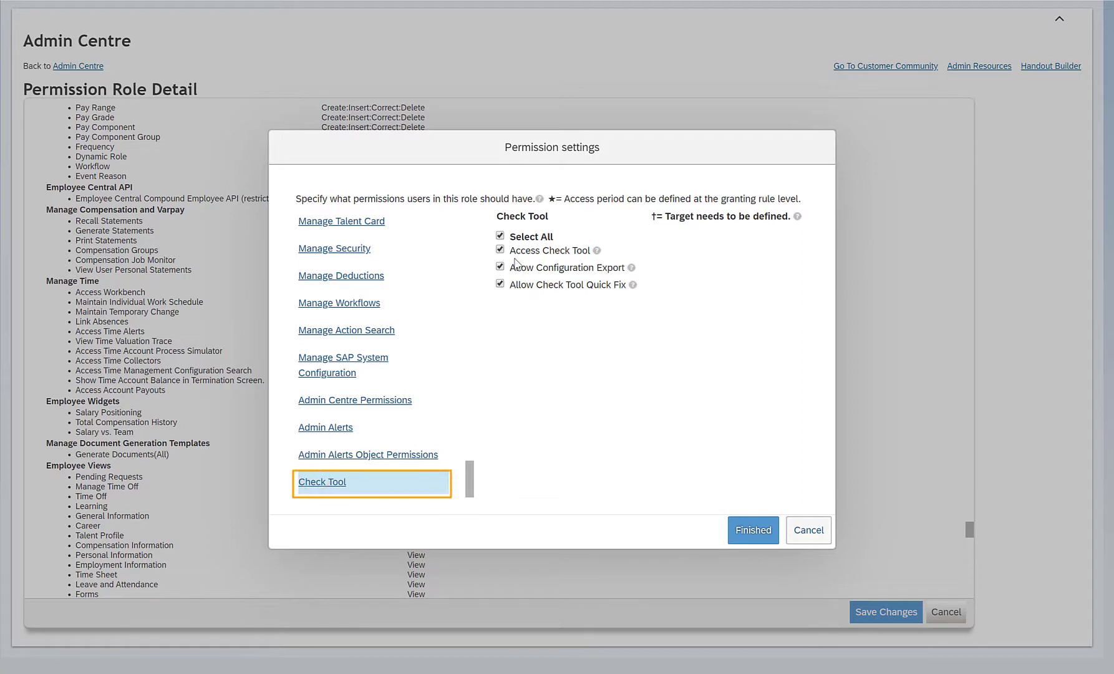
mouse_move(597, 254)
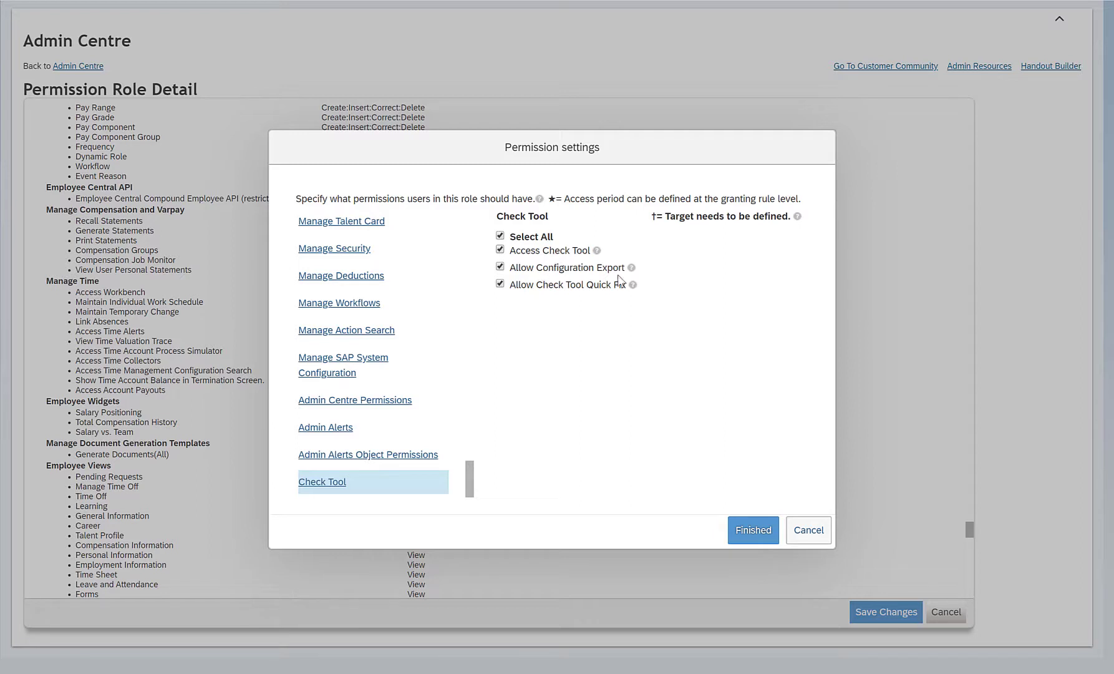
mouse_move(631, 272)
mouse_move(634, 289)
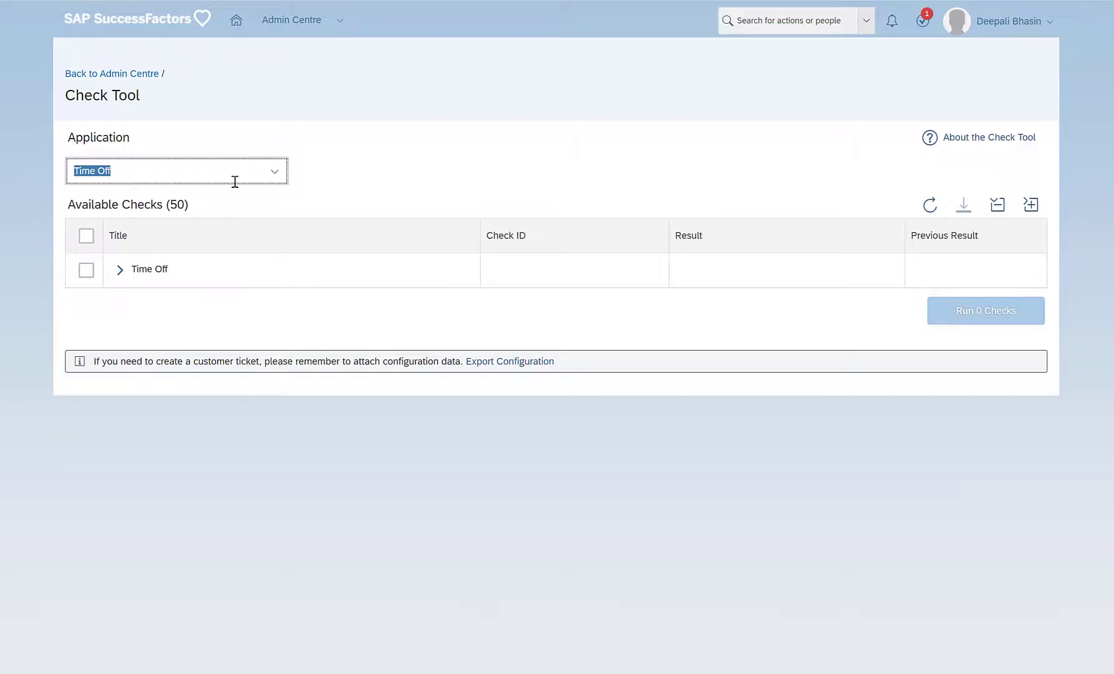
Keep Time Off briefly, then switch the Application to Employee Central Core with 55 checks
click(274, 173)
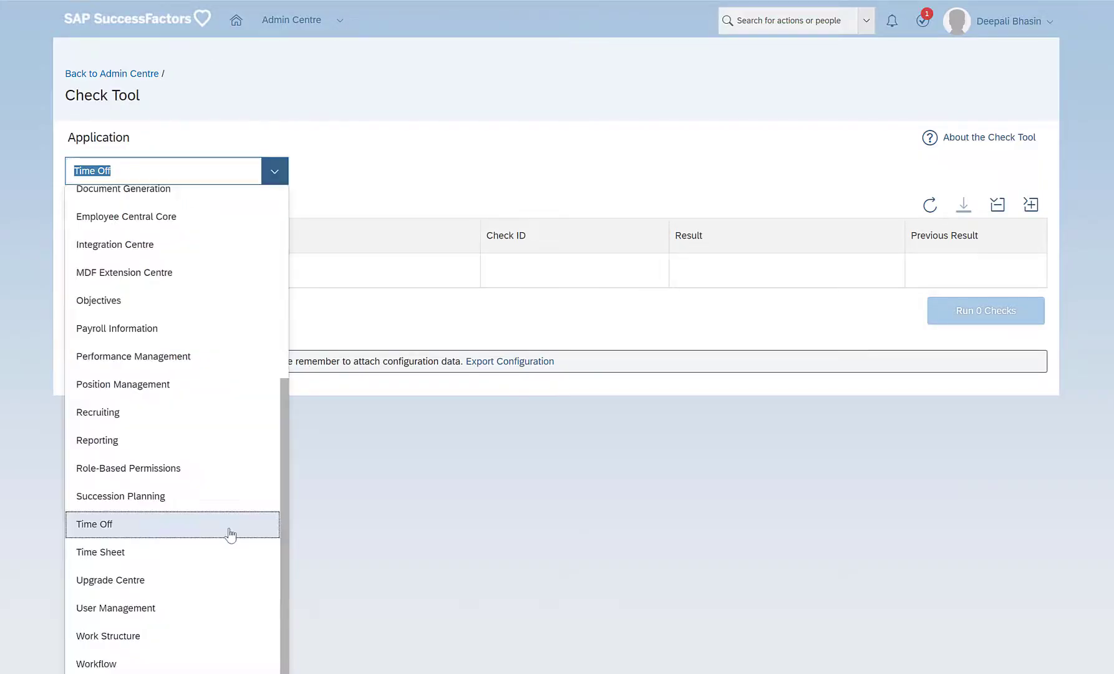
click(231, 531)
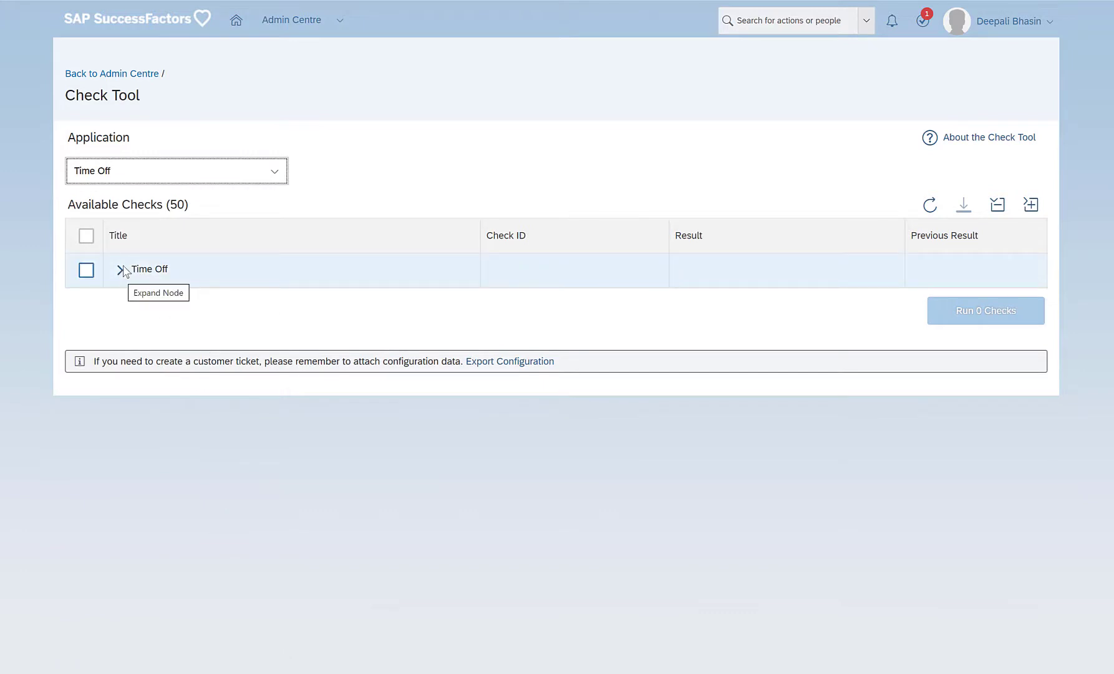
click(268, 171)
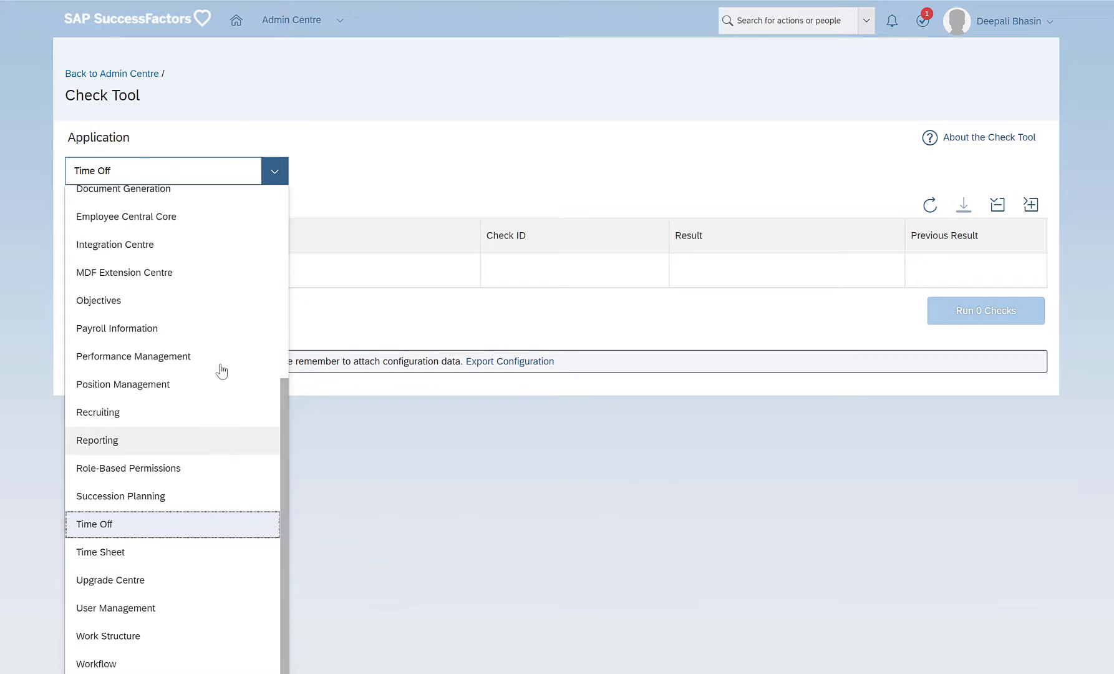
click(201, 233)
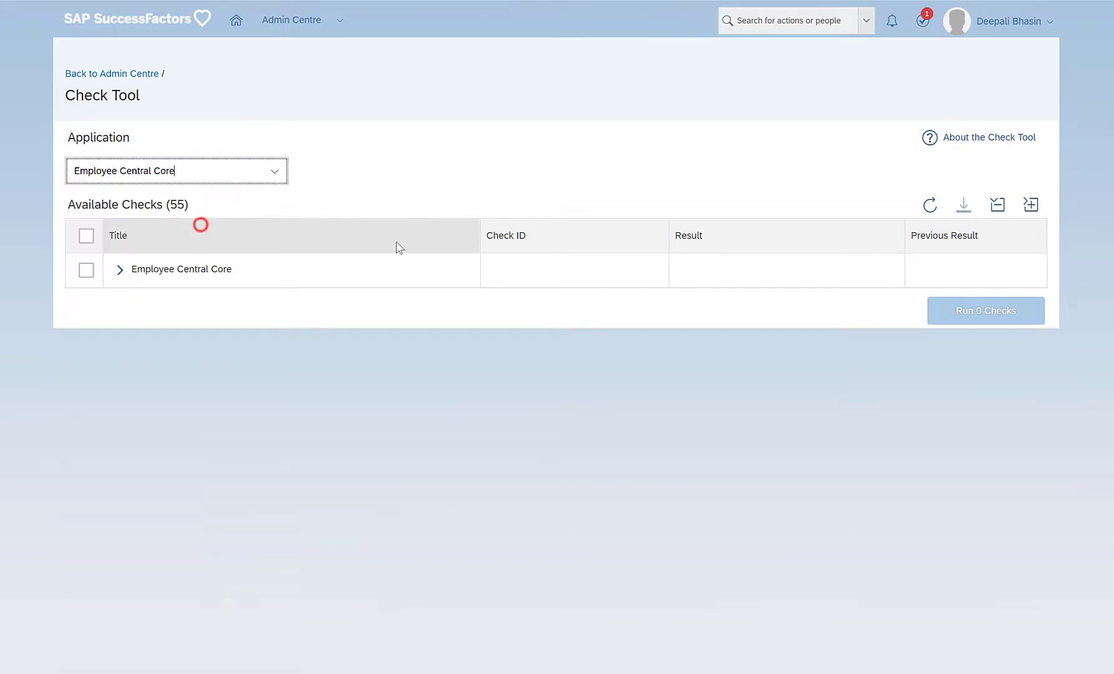
Expand Employee Central Core and its Association group to list CustomWrapper and FieldCriteriaCheck
click(120, 270)
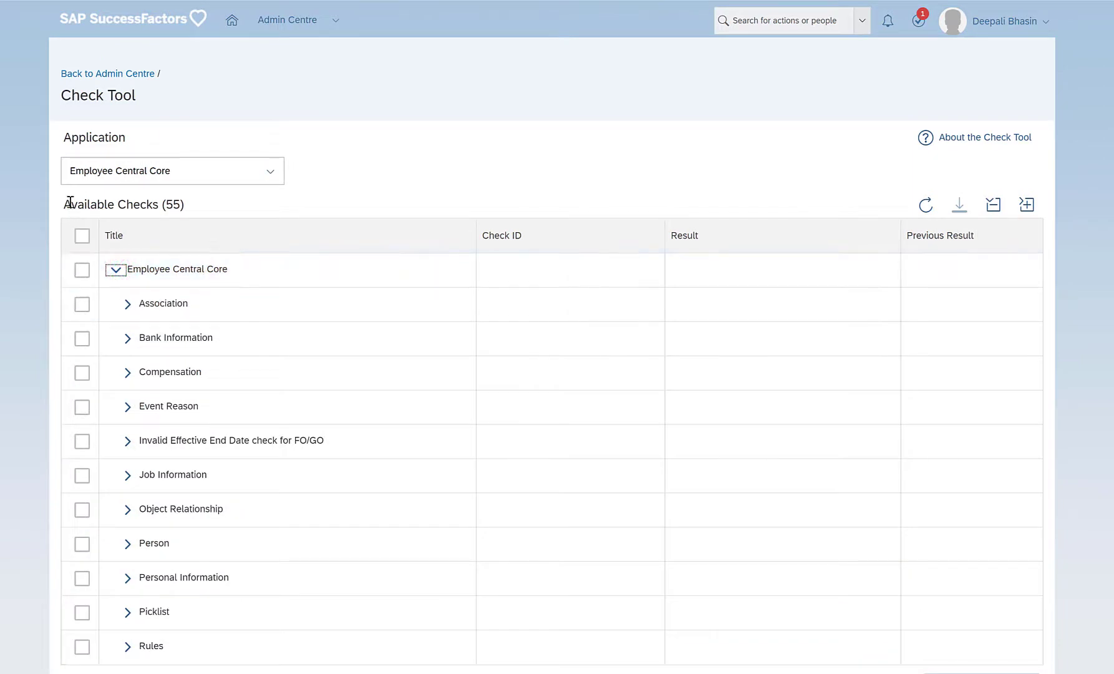
drag(70, 202, 185, 205)
scroll(340, 346, down, 1)
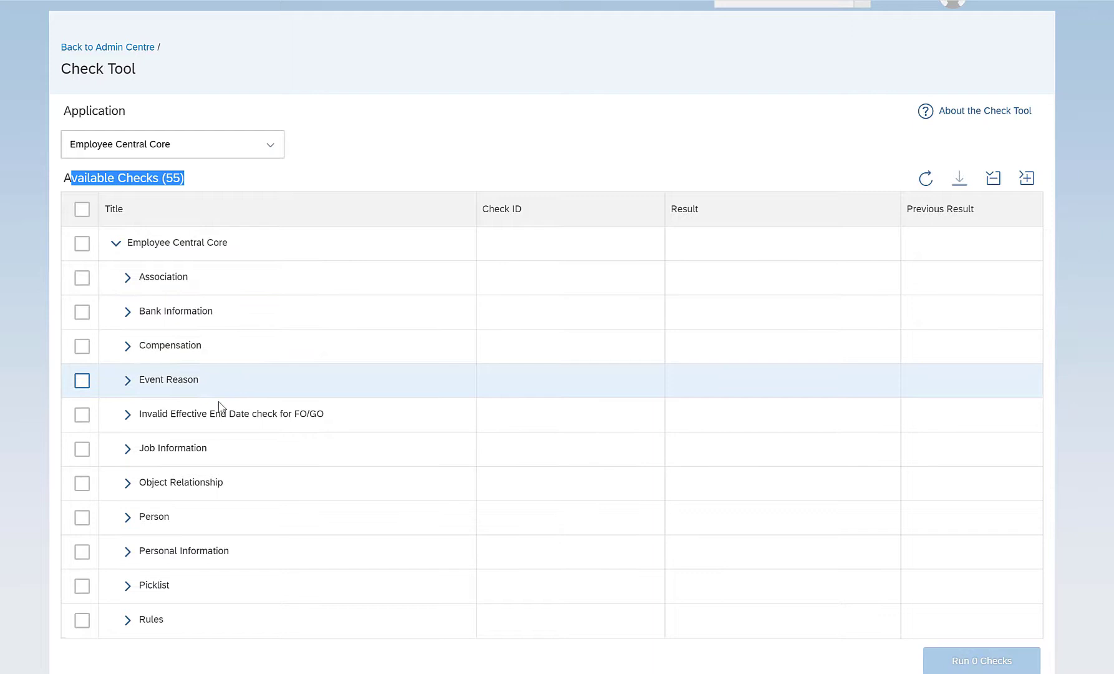
click(127, 277)
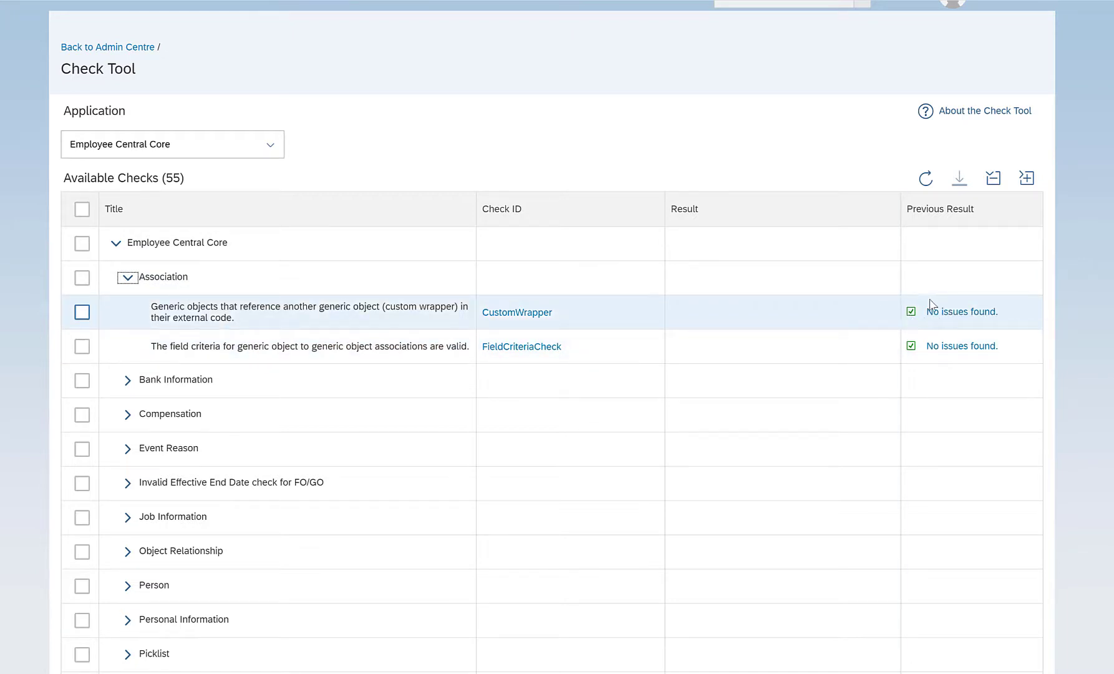
Open CustomWrapper's Check History and export its three no-issue runs as CSV
click(949, 315)
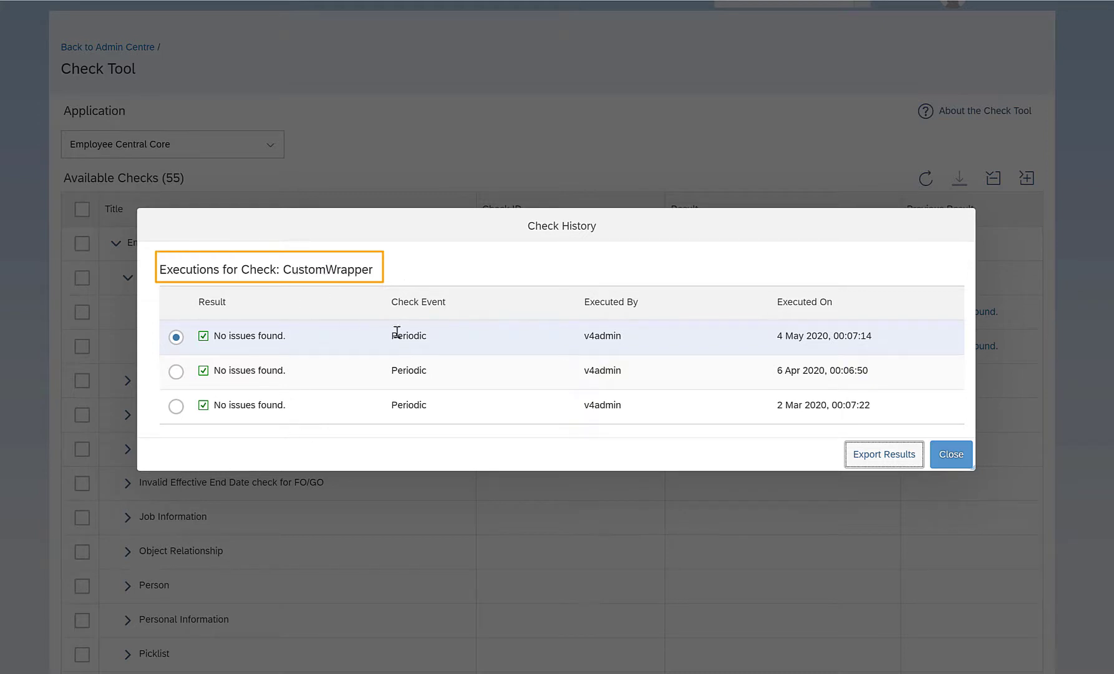
click(964, 456)
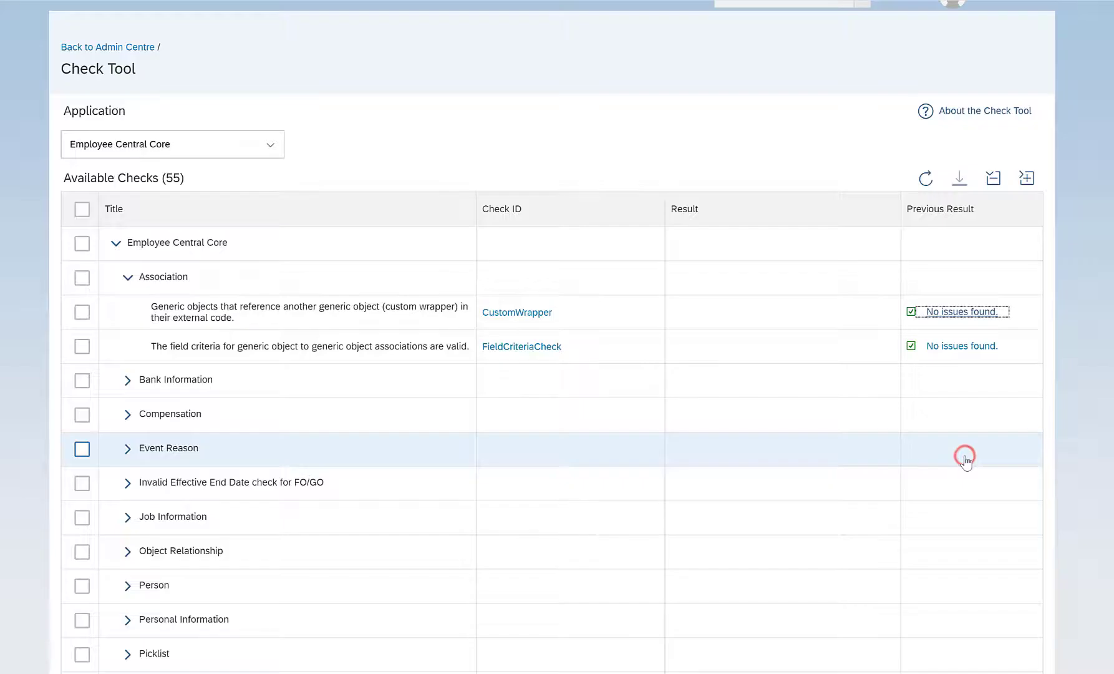
click(946, 310)
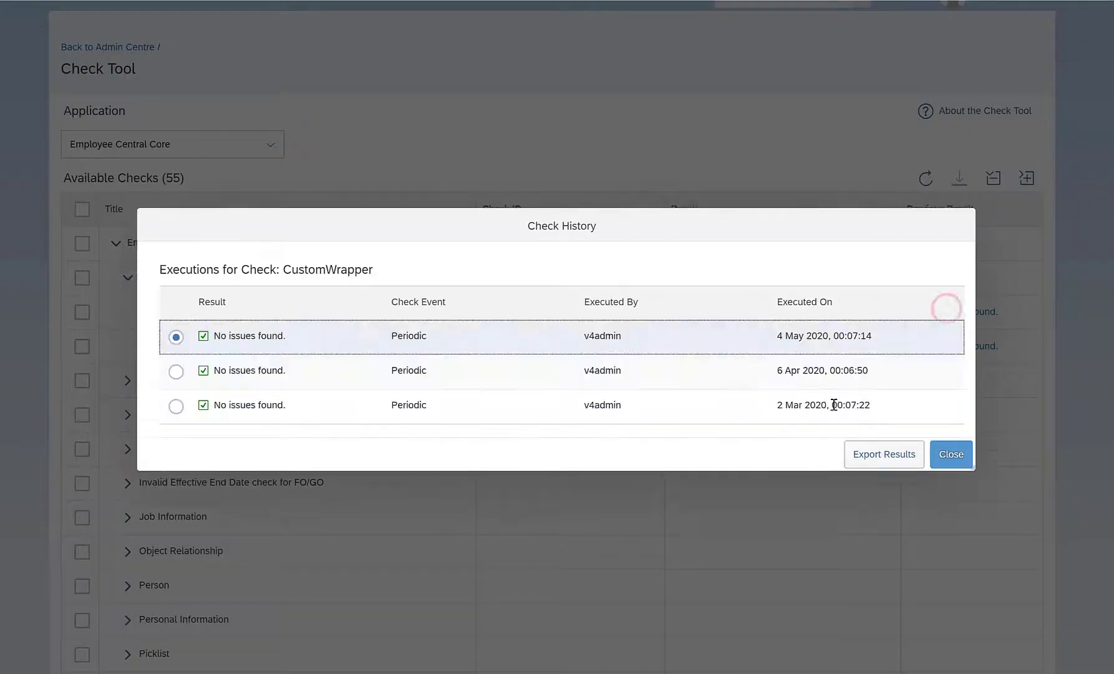
click(870, 452)
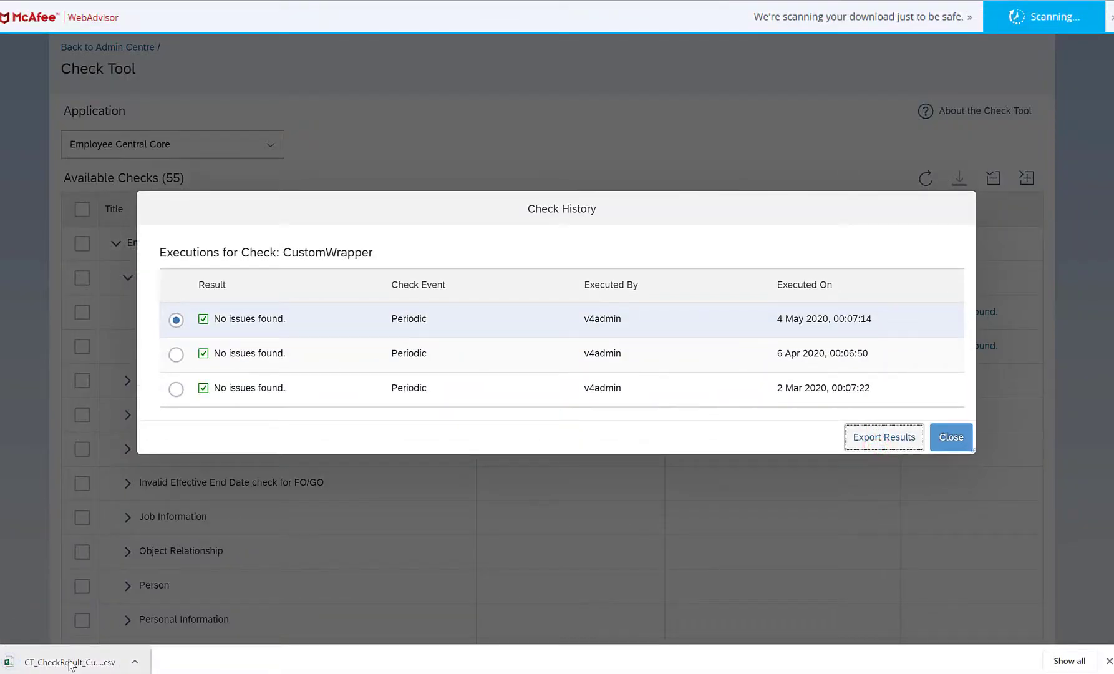
Review the exported CSV's cell A6 in Excel, then close both workbooks and the history
click(71, 662)
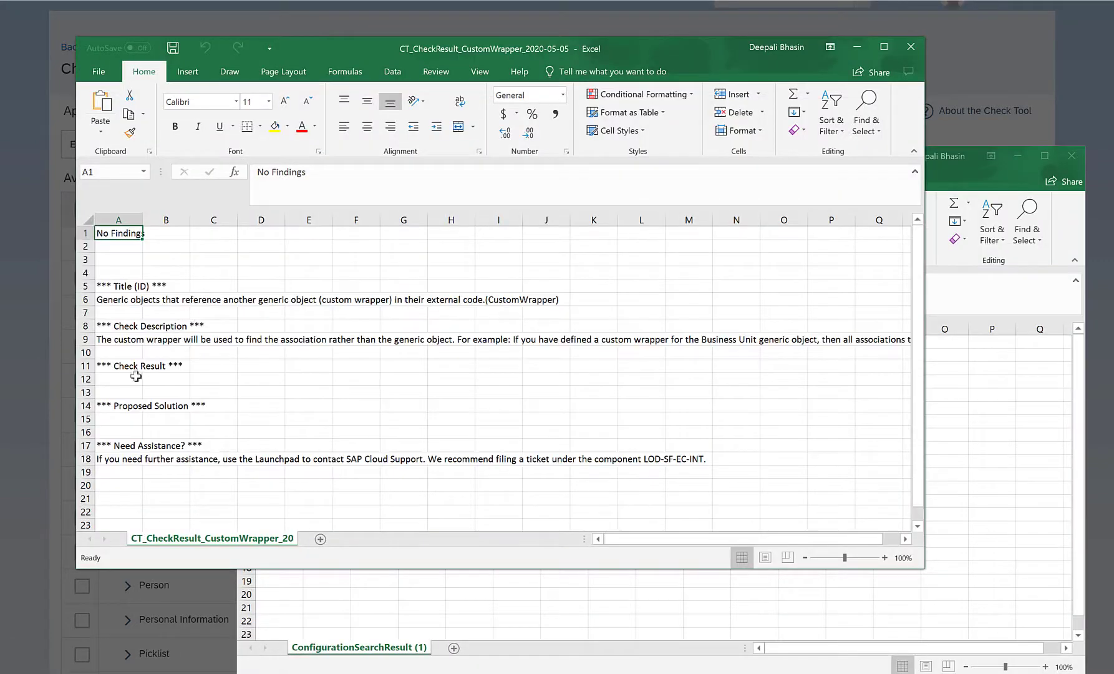
click(116, 298)
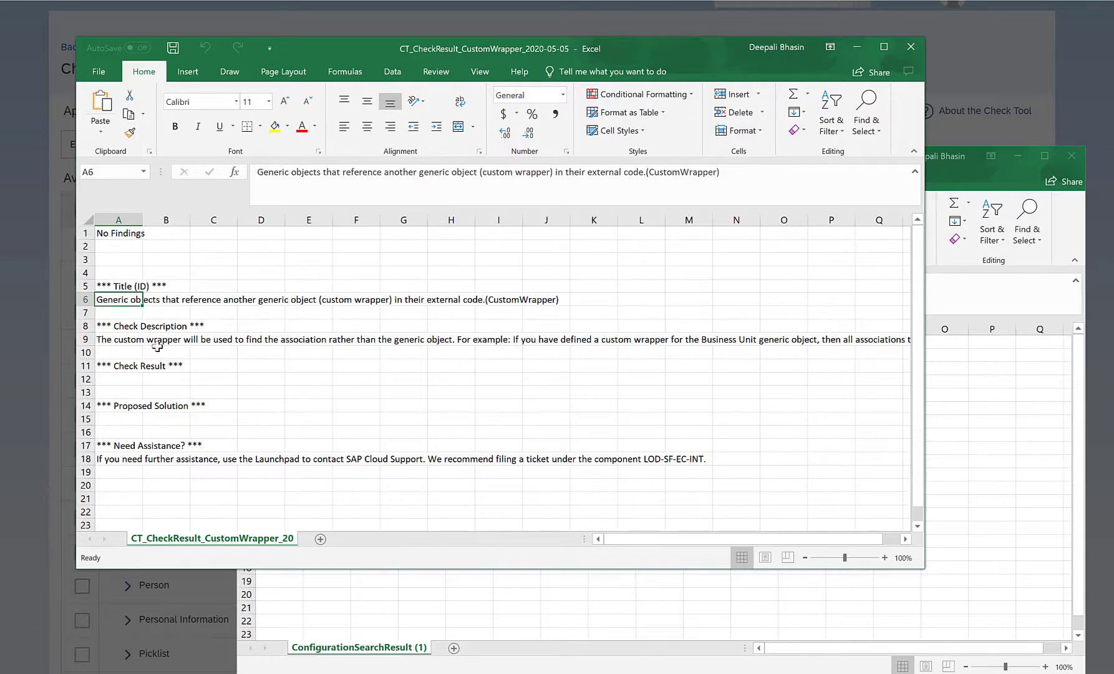
click(911, 47)
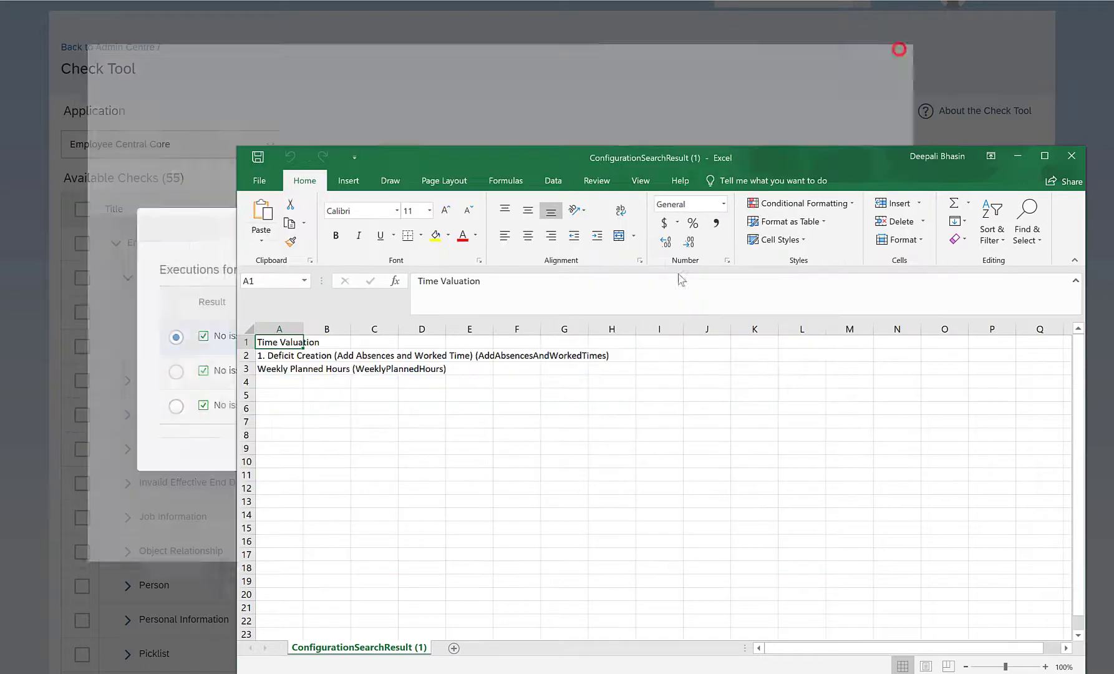
click(1074, 156)
click(948, 453)
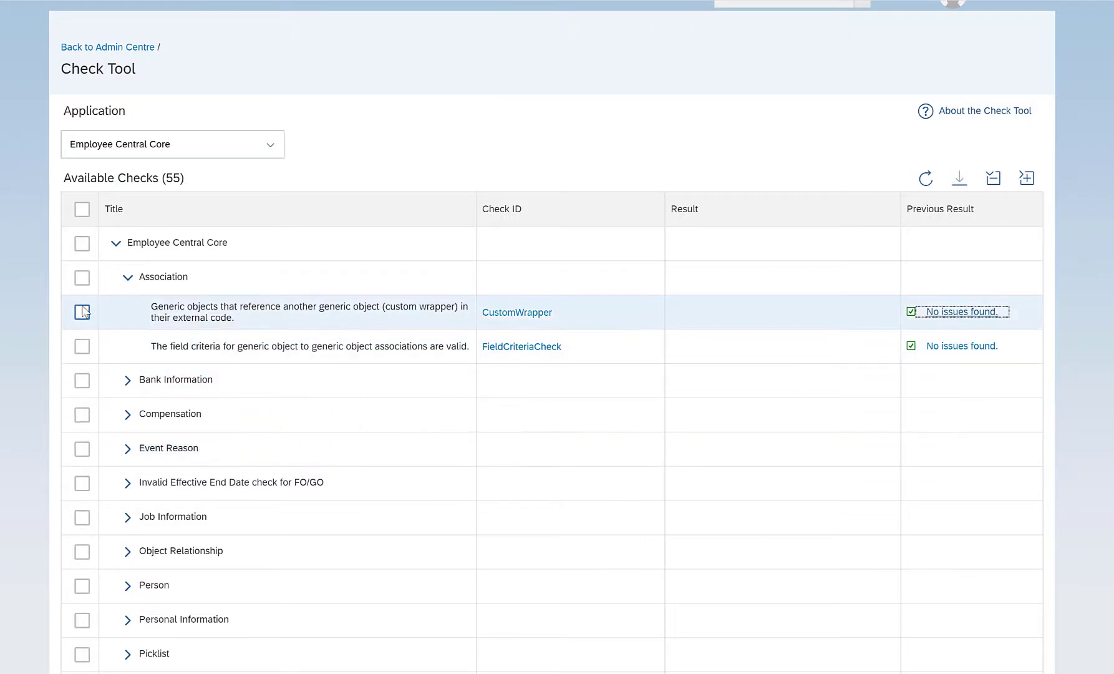
Tick CustomWrapper and BankInformationCheck, then try Select All and clear it again
click(81, 312)
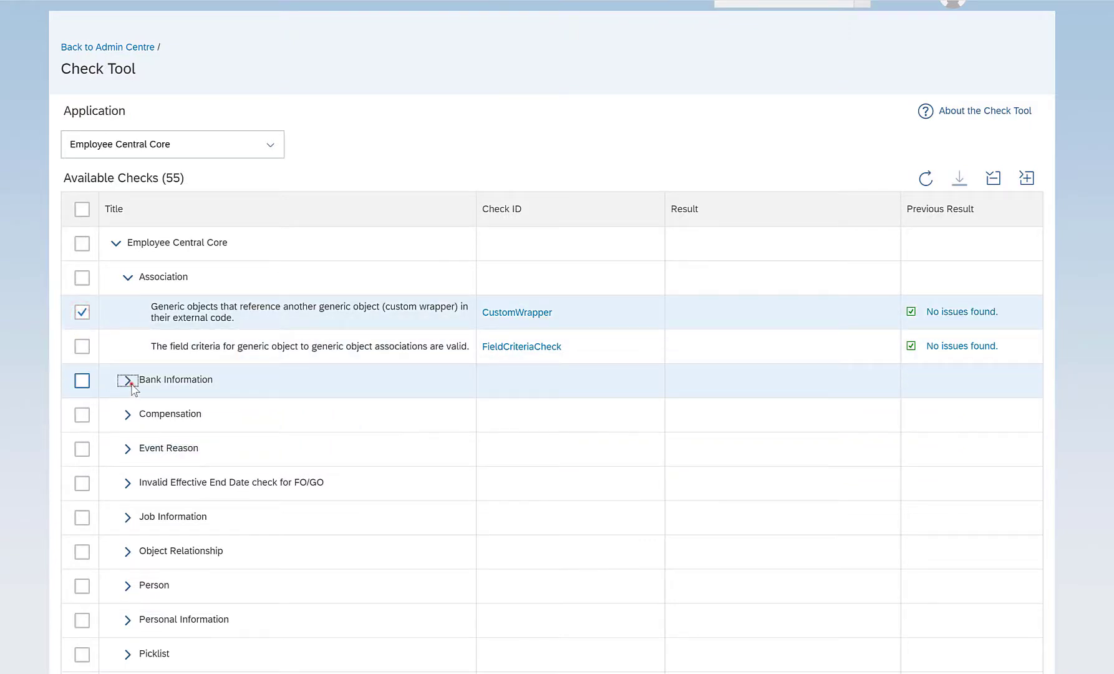
click(127, 379)
click(81, 418)
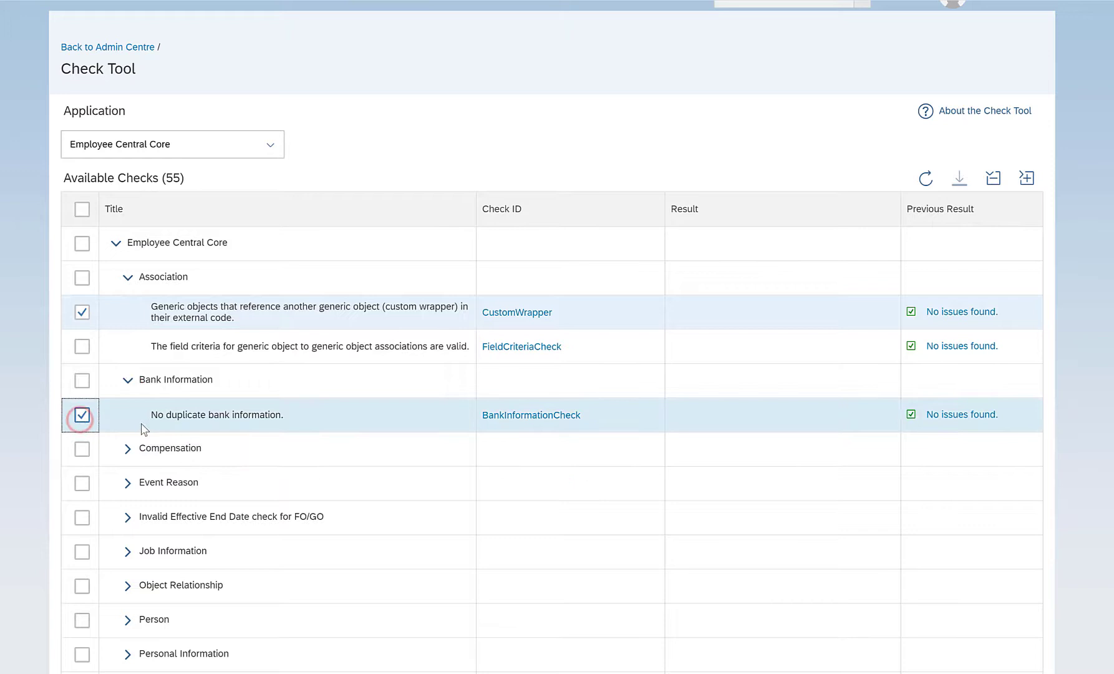
scroll(162, 349, down, 1)
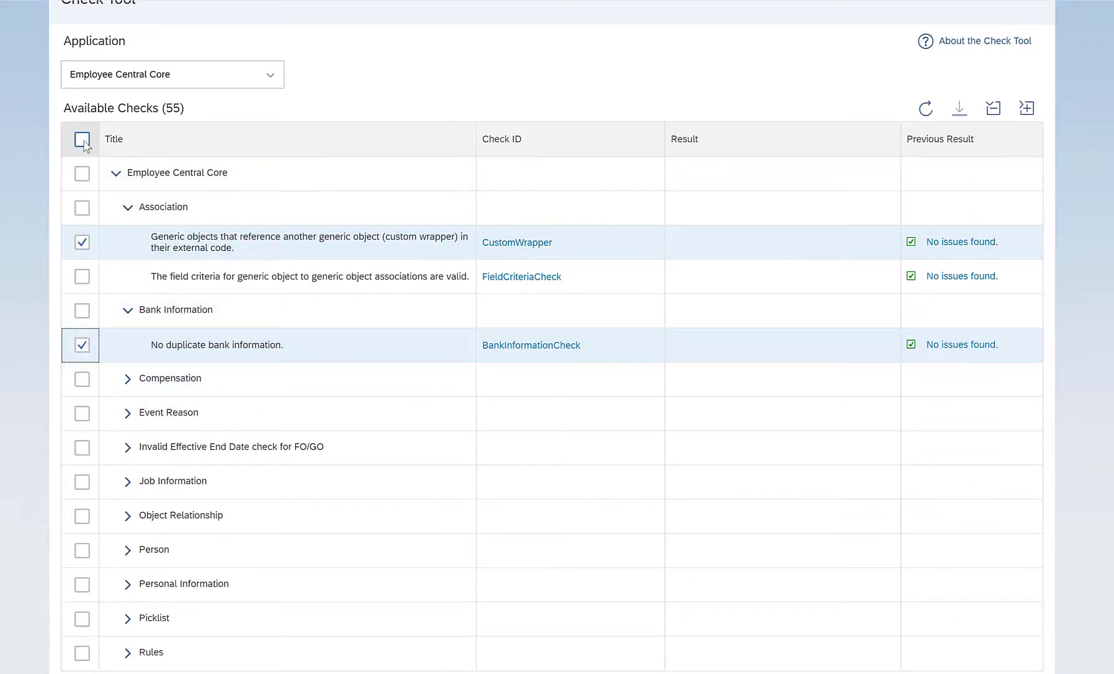
click(82, 140)
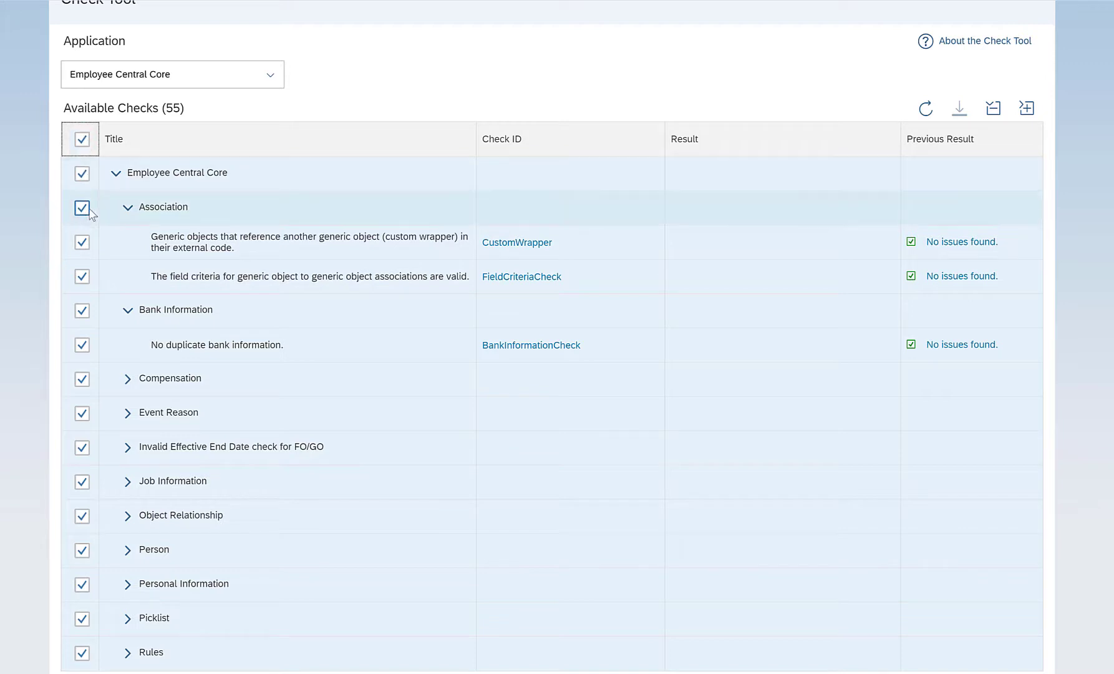
click(81, 138)
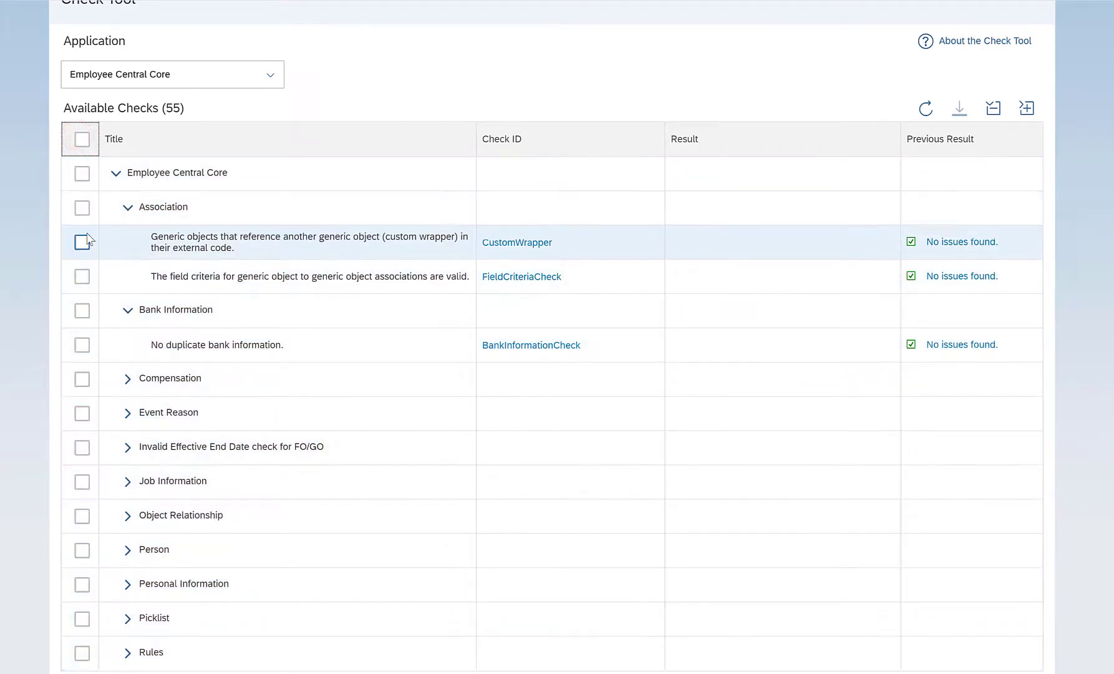
Re-tick CustomWrapper and BankInformationCheck and add Event Reason's Add Global Assignment check
click(82, 242)
click(81, 345)
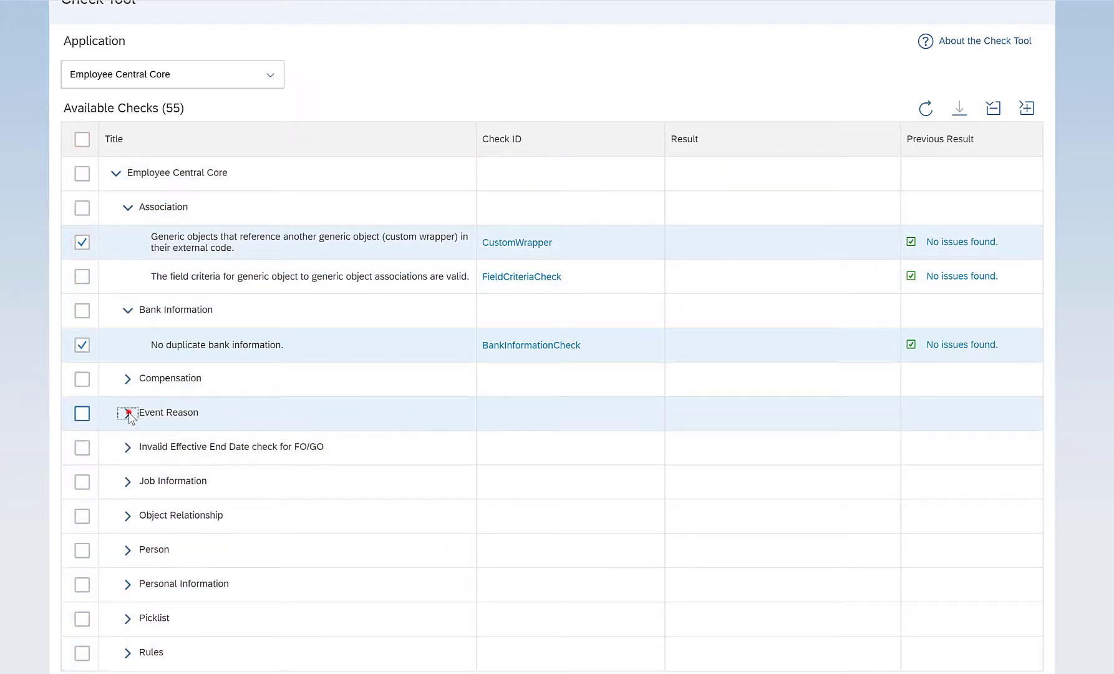
click(127, 412)
click(82, 448)
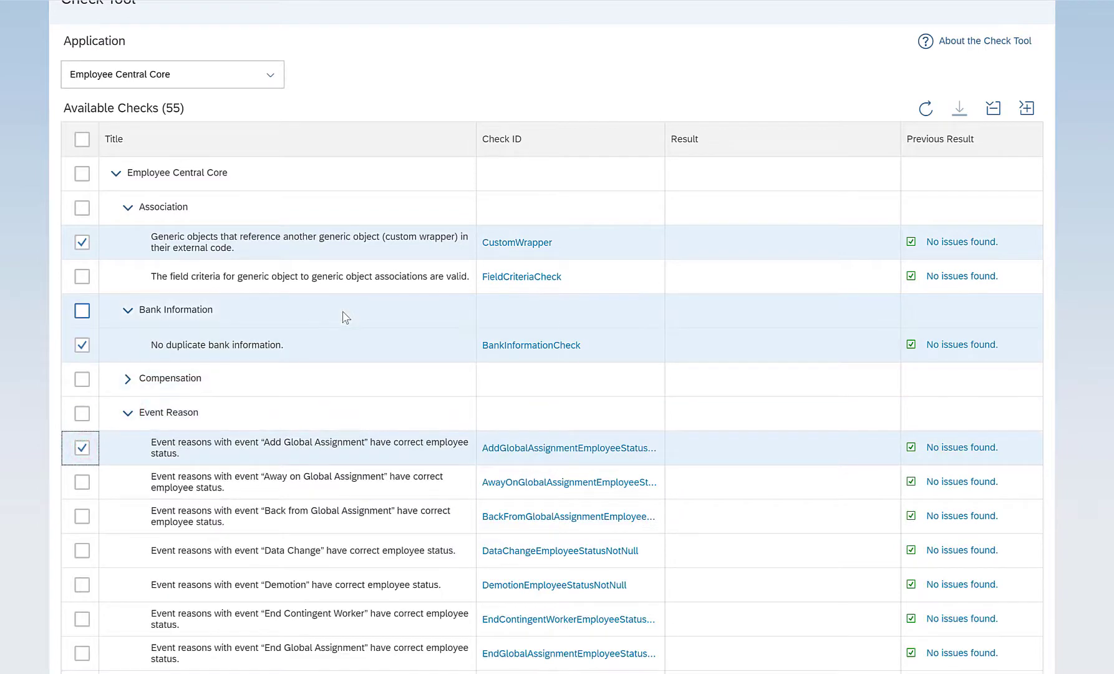
scroll(359, 319, down, 3)
scroll(116, 137, down, 7)
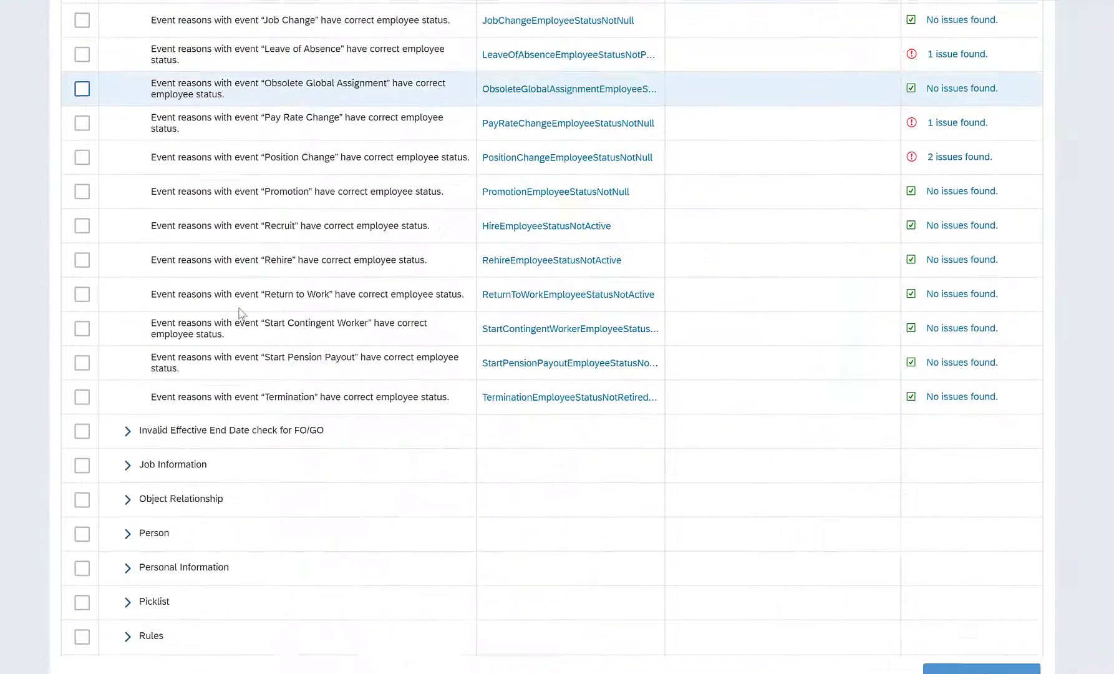
Run the three selected checks and scroll back up to confirm each result passes
click(992, 663)
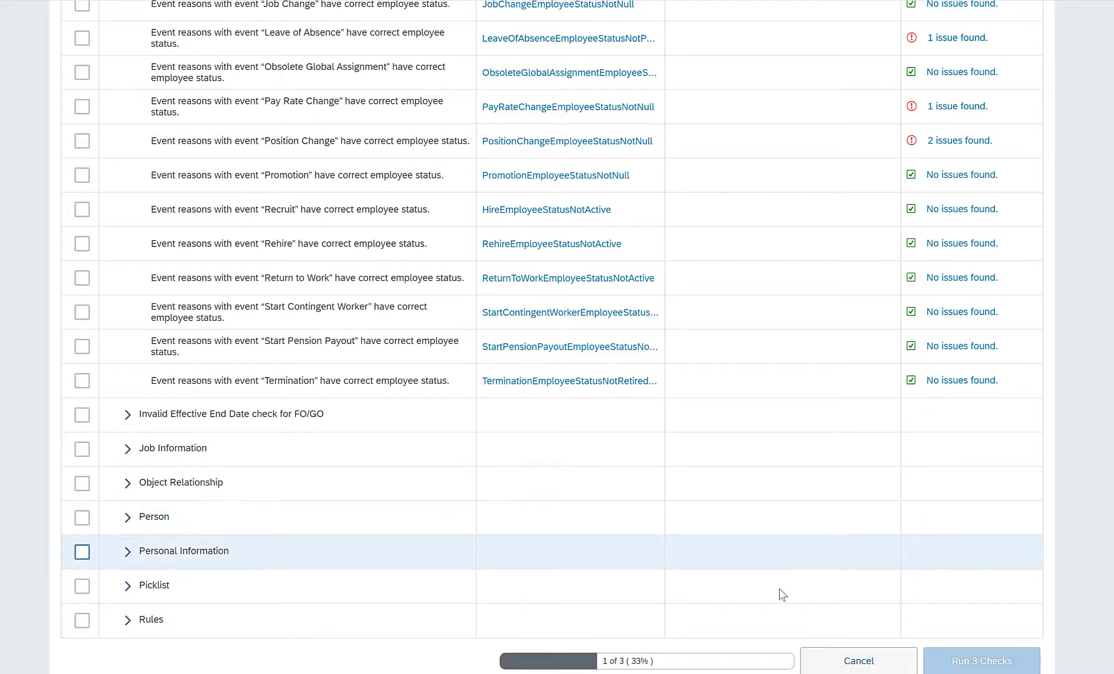
scroll(641, 279, up, 15)
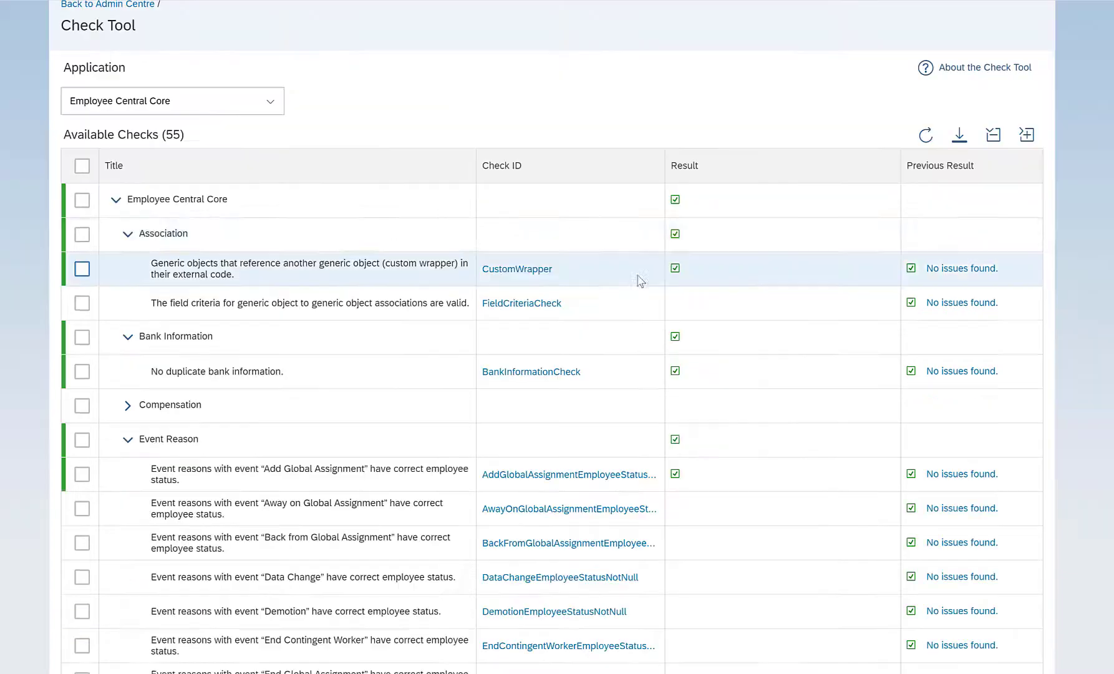
scroll(985, 247, down, 1)
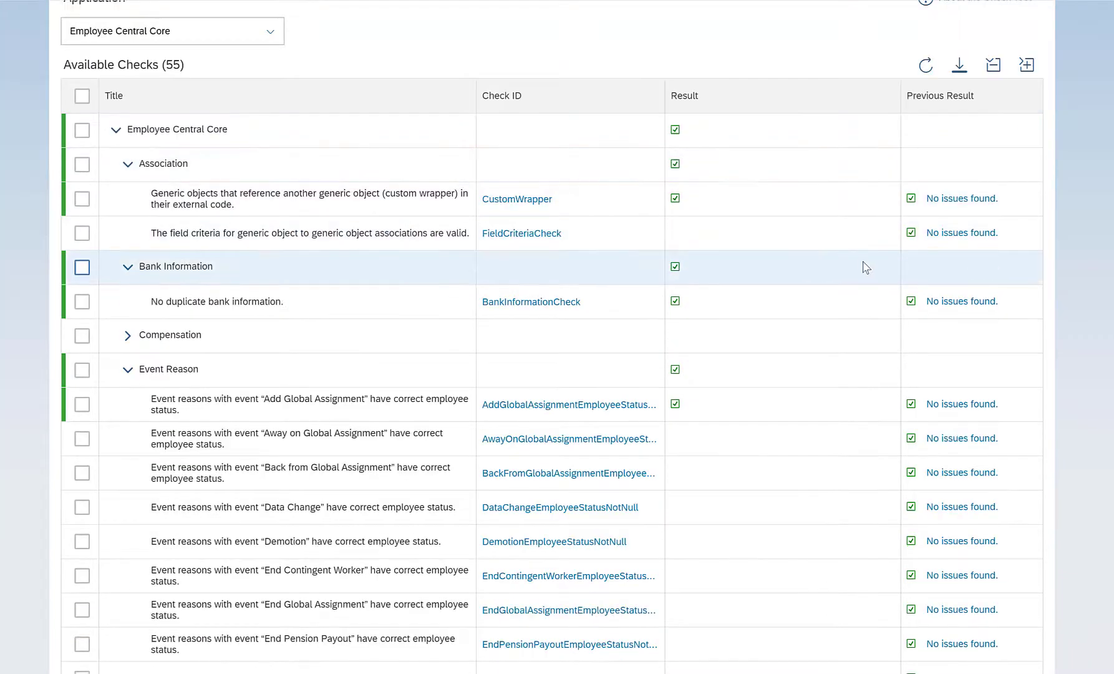
scroll(851, 270, down, 10)
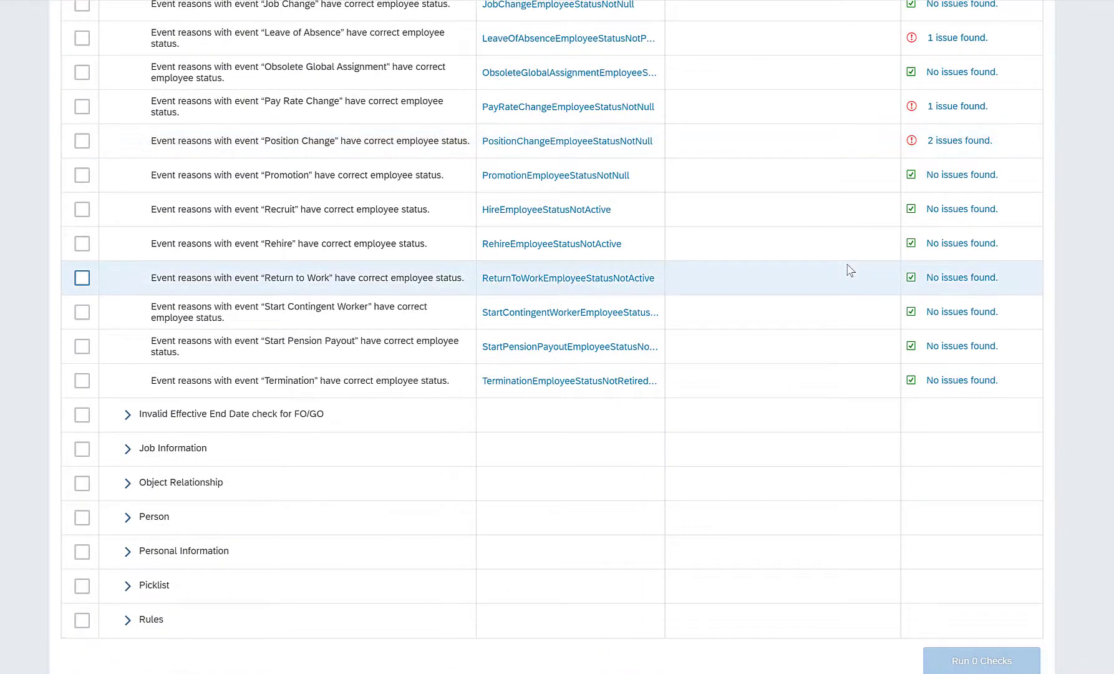
scroll(850, 270, up, 5)
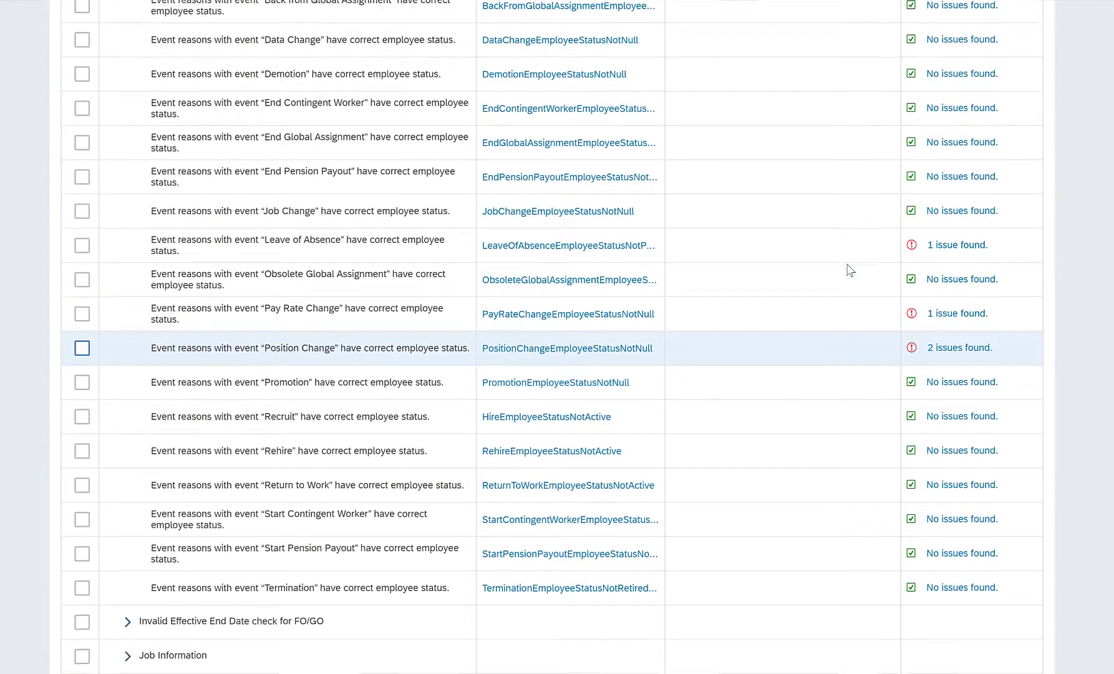
scroll(850, 269, up, 5)
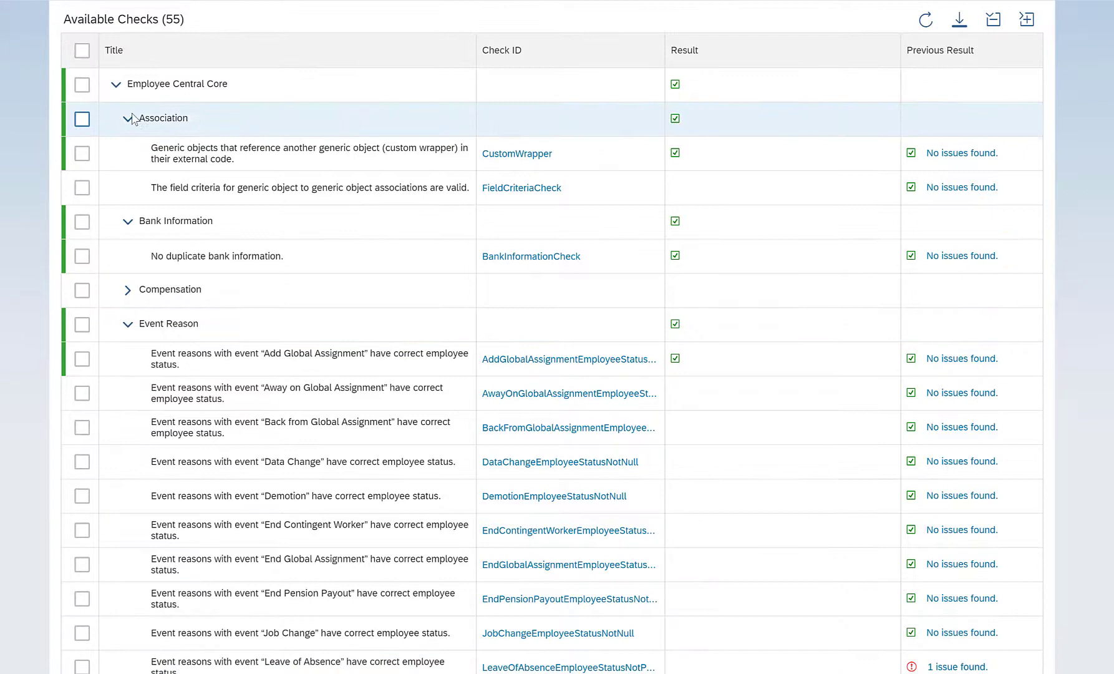
scroll(141, 116, up, 1)
scroll(141, 150, up, 2)
Choose Time Off, expand Time Off, Configuration and Employee Time, then collapse Configuration
click(258, 178)
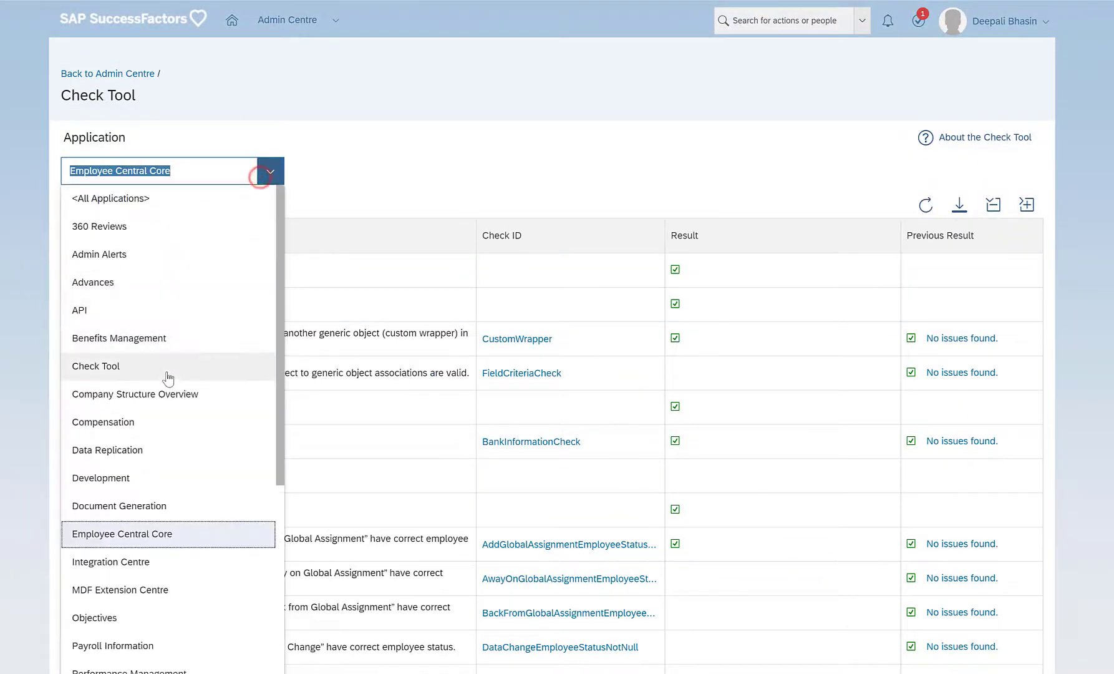
scroll(162, 399, down, 2)
scroll(184, 499, down, 3)
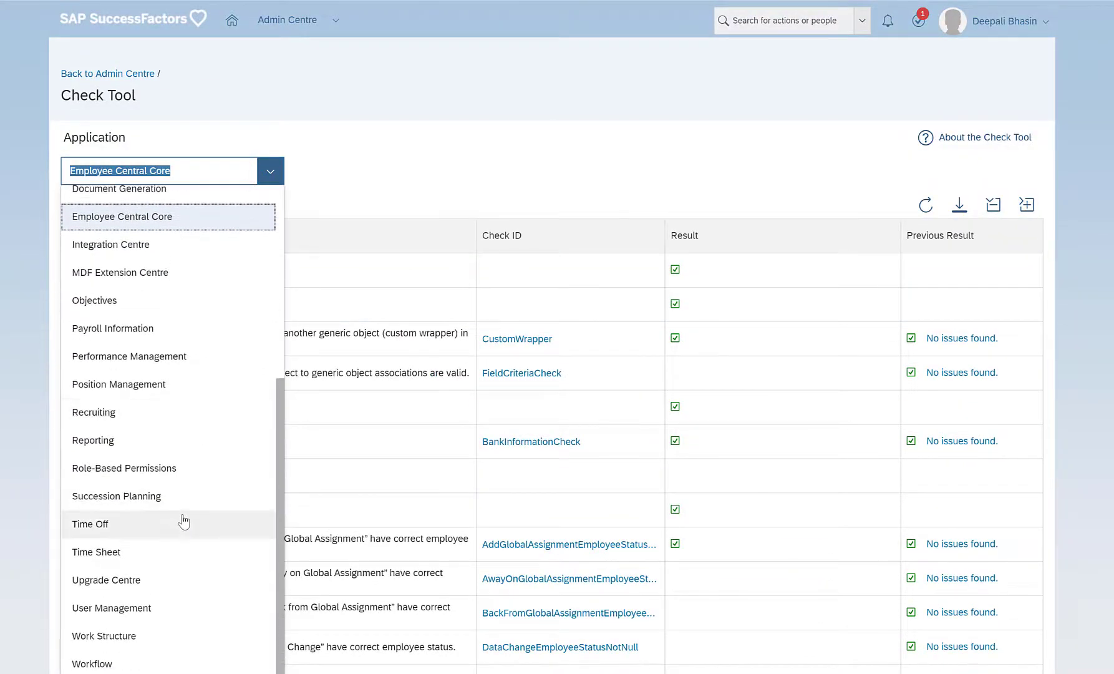
click(182, 515)
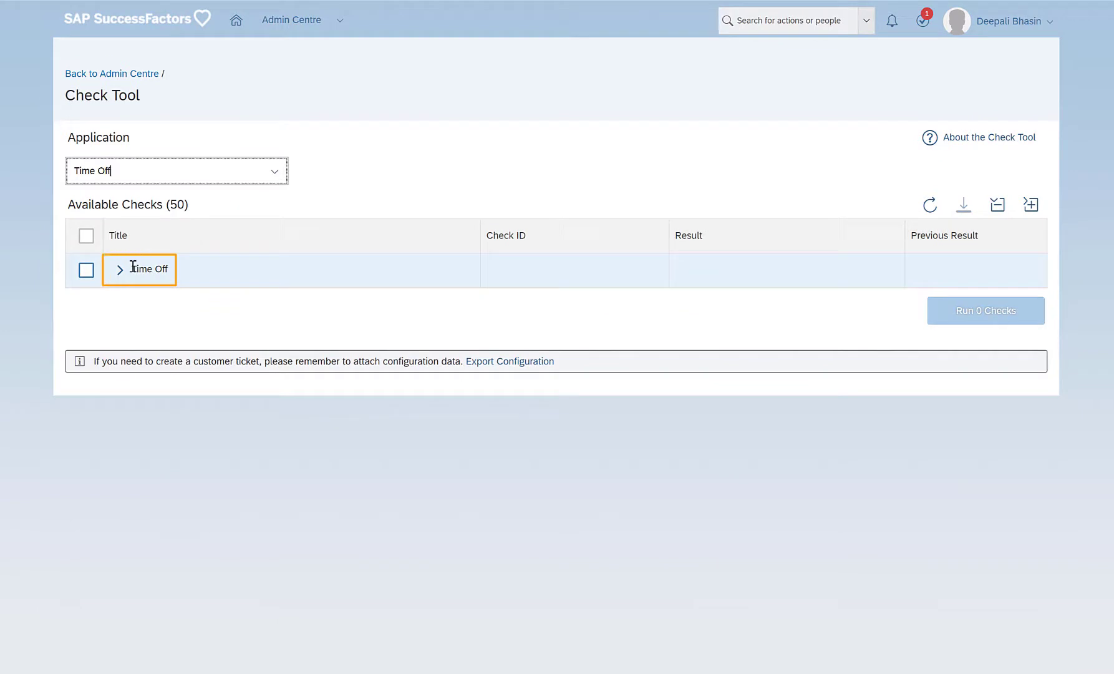
click(121, 271)
scroll(291, 385, down, 2)
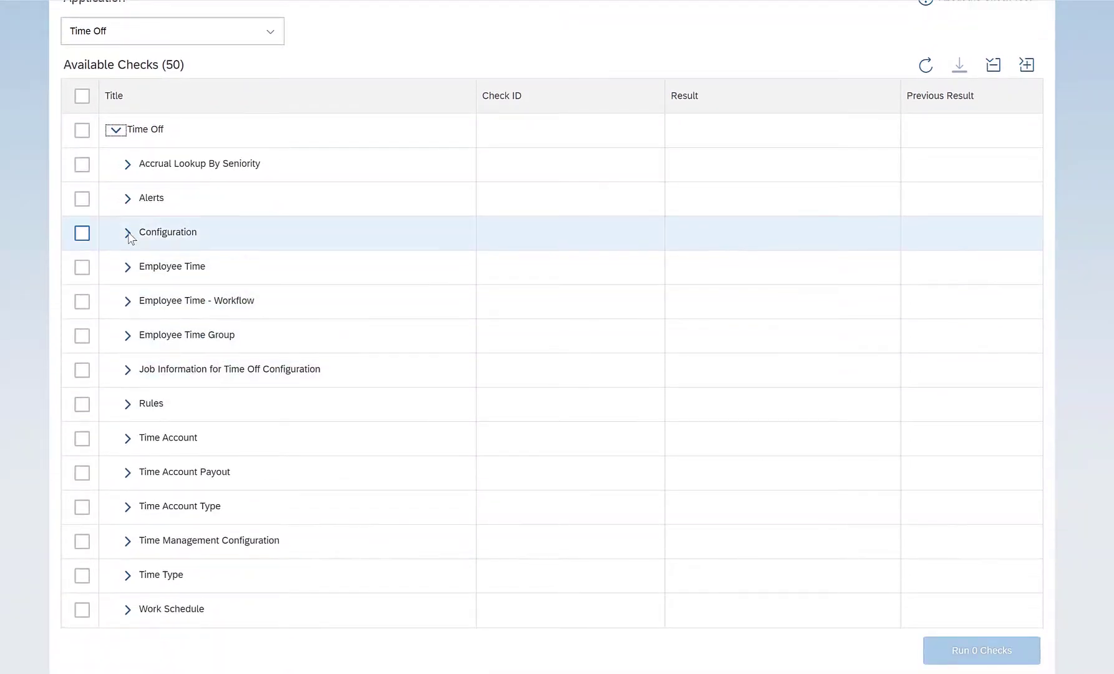
click(127, 235)
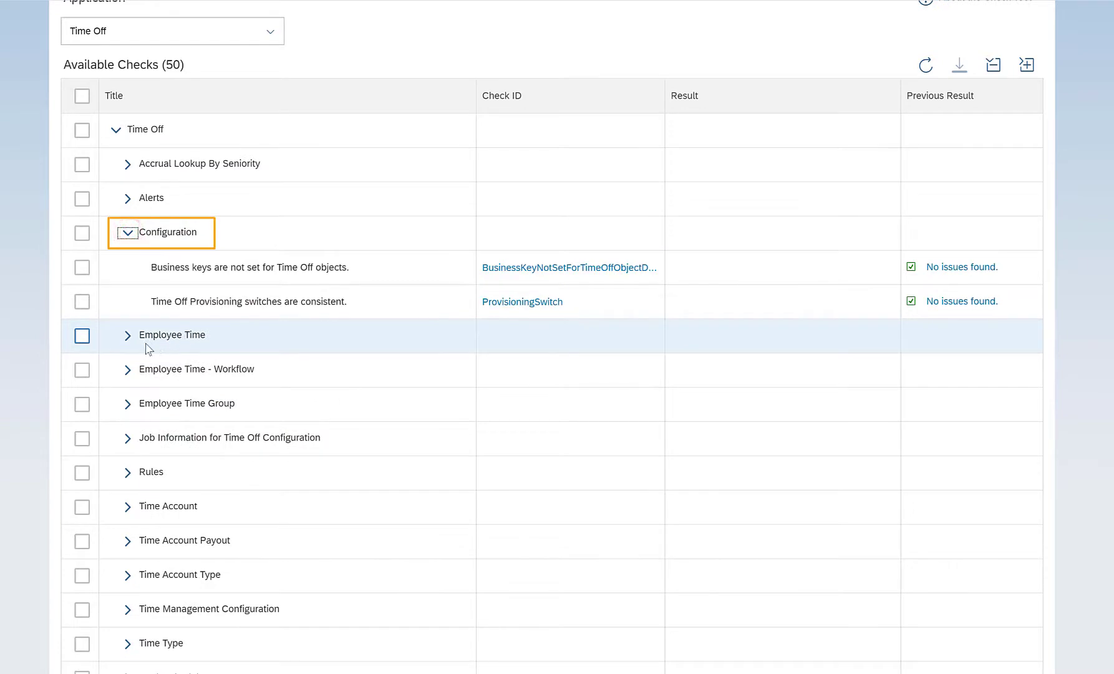
scroll(148, 348, down, 1)
click(127, 265)
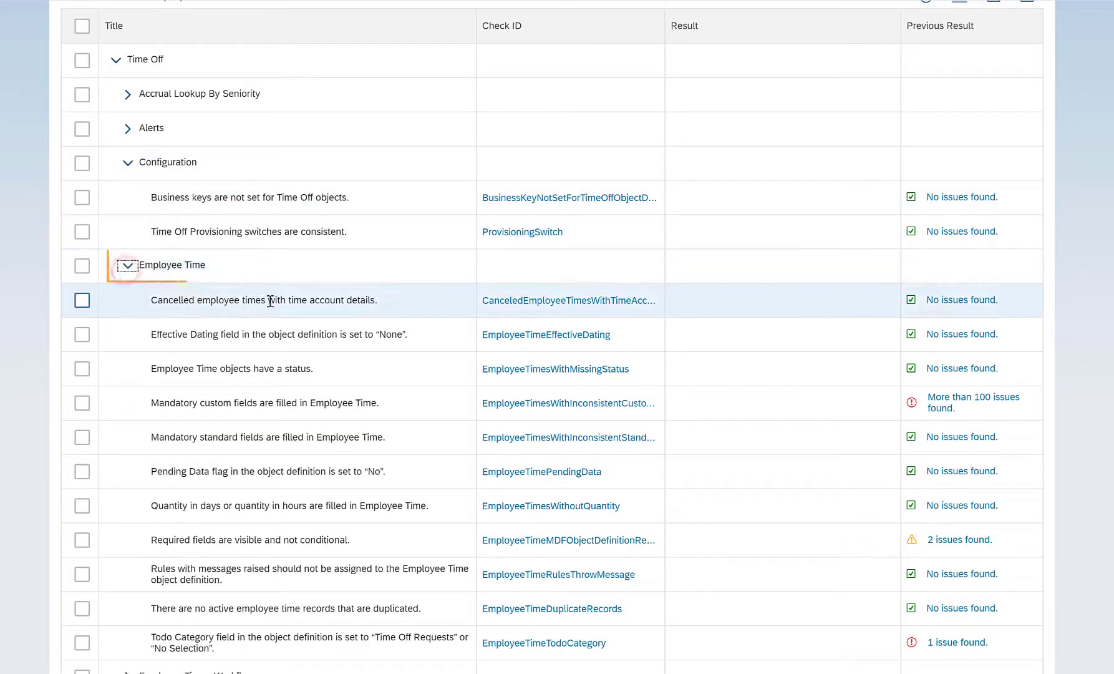
key(Left)
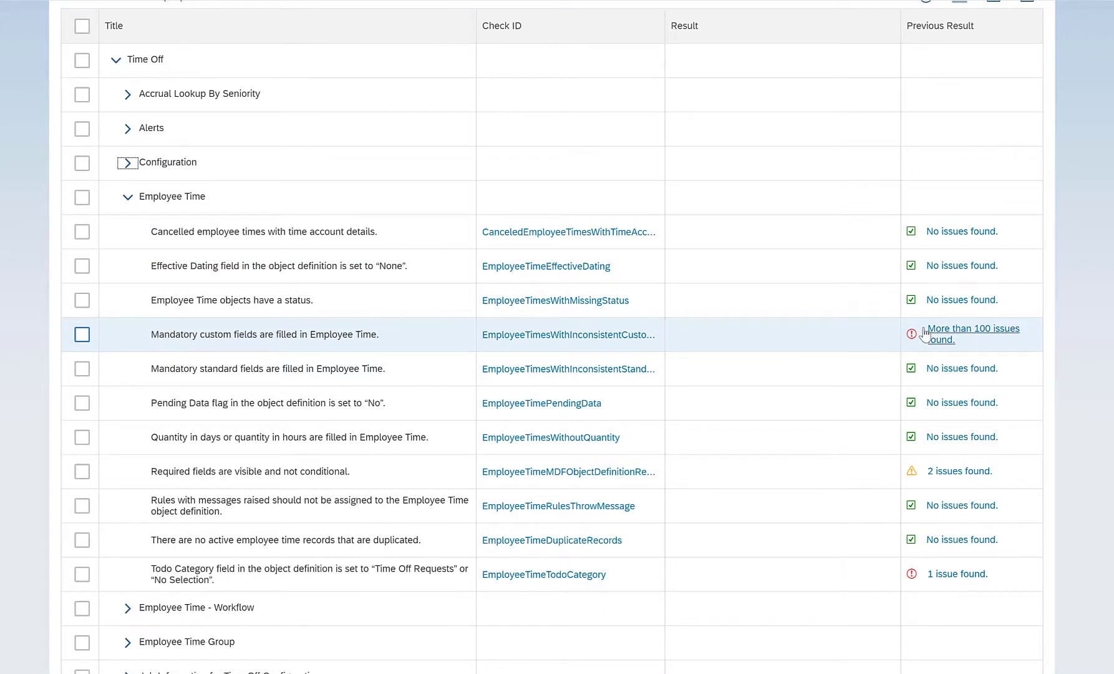
Open the mandatory custom fields check history and highlight its name and the cust_db_date field
drag(928, 331, 988, 340)
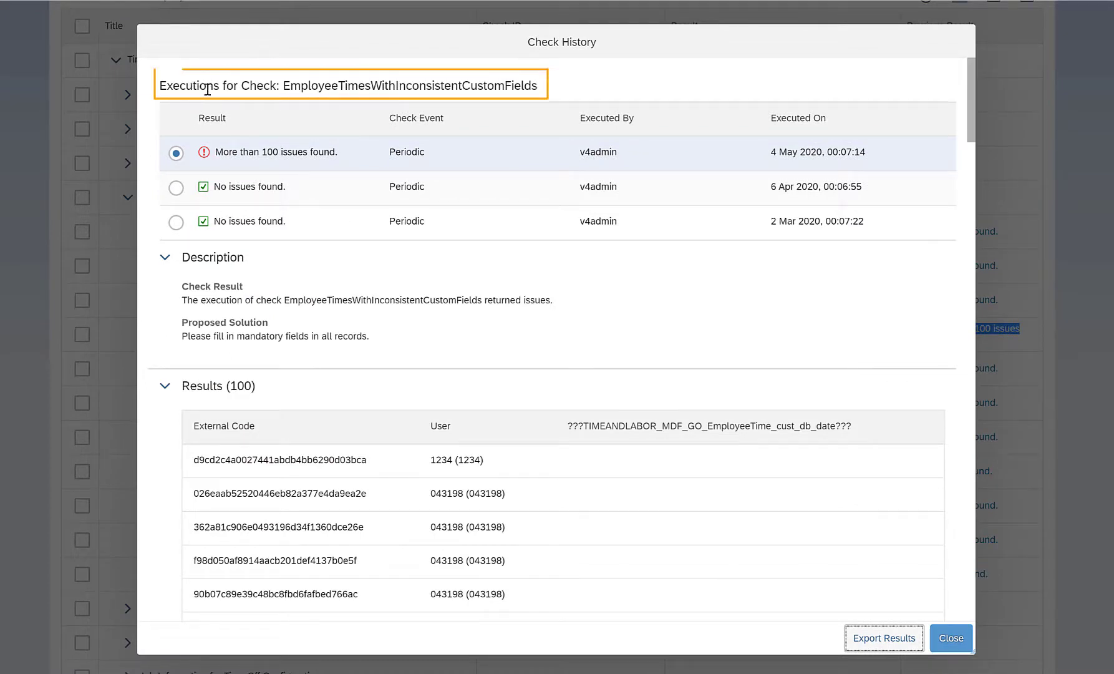
drag(306, 87, 544, 98)
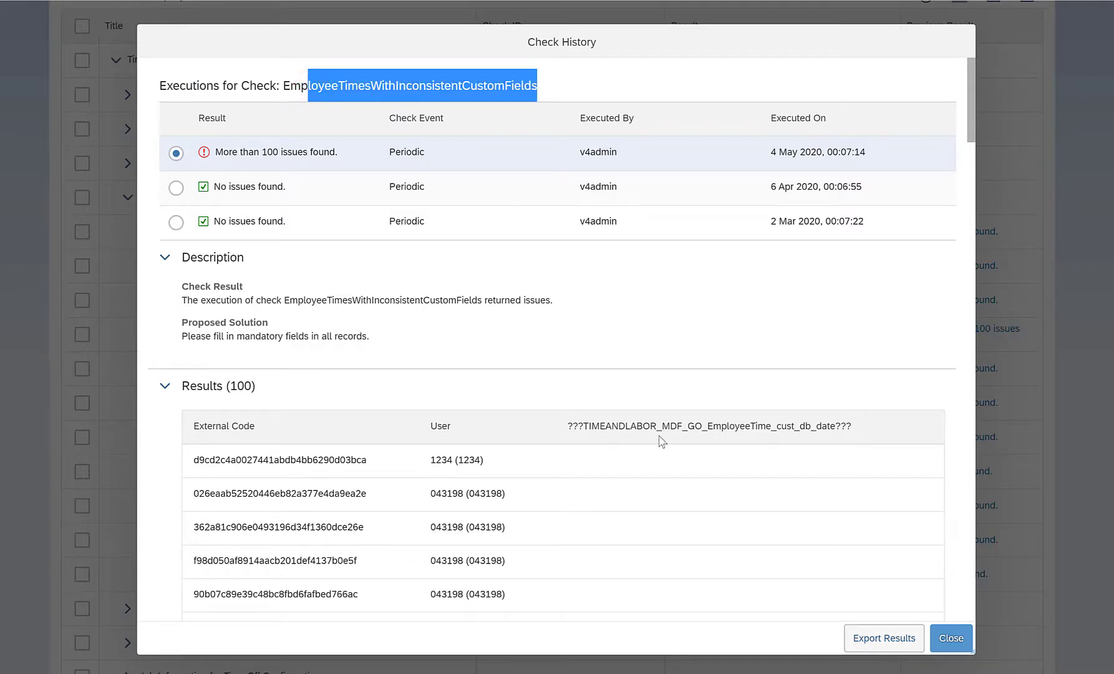
drag(833, 425, 786, 426)
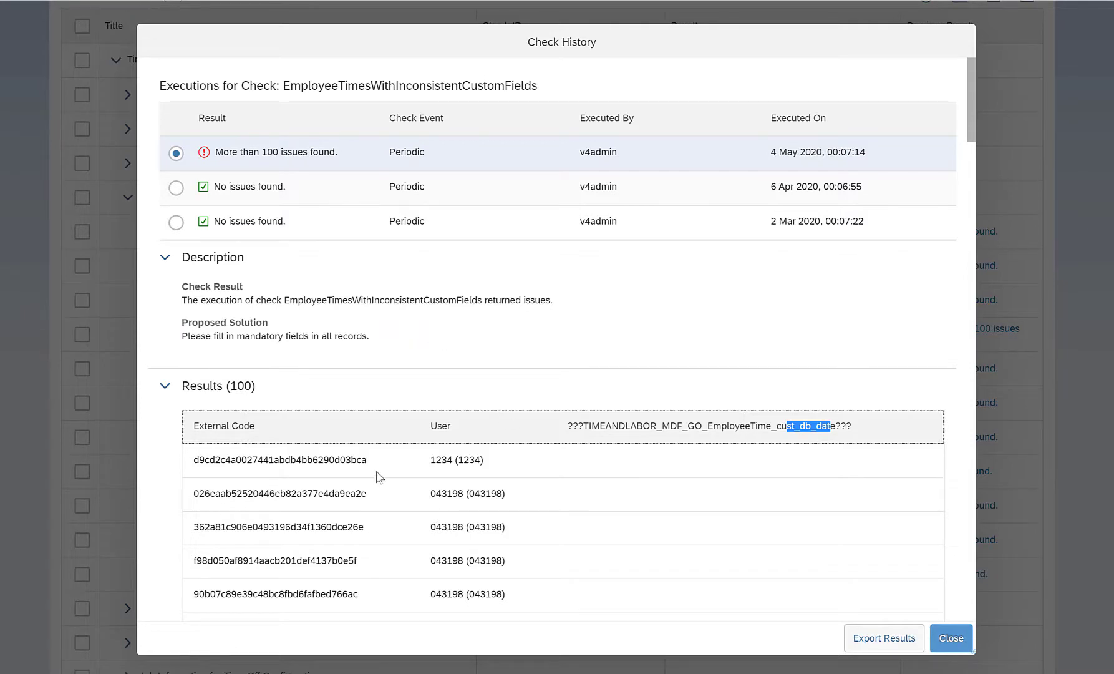
Inspect the result rows' External Code, User and cust_db_date values across the 100 records
scroll(379, 477, down, 1)
double_click(253, 383)
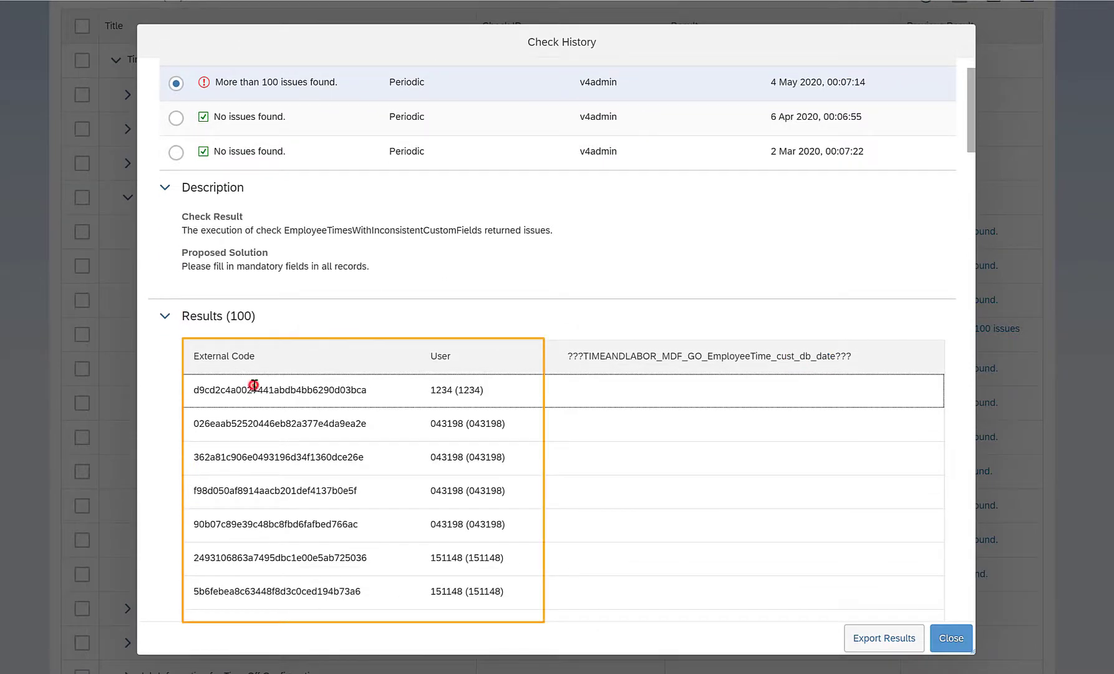
double_click(325, 423)
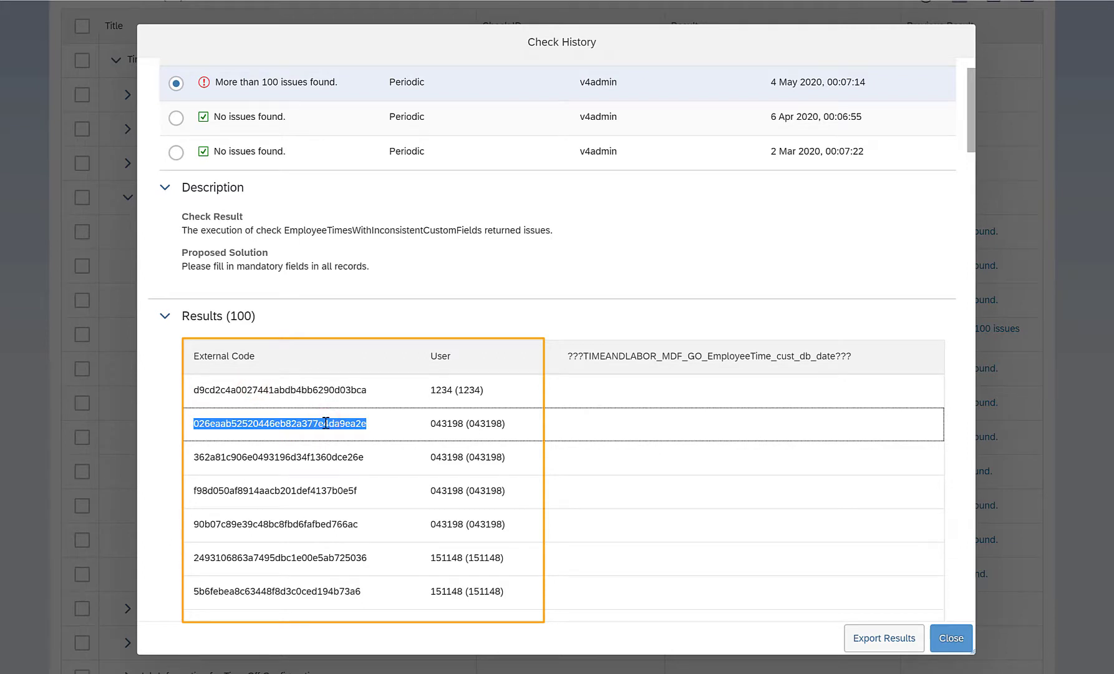
drag(431, 424, 490, 424)
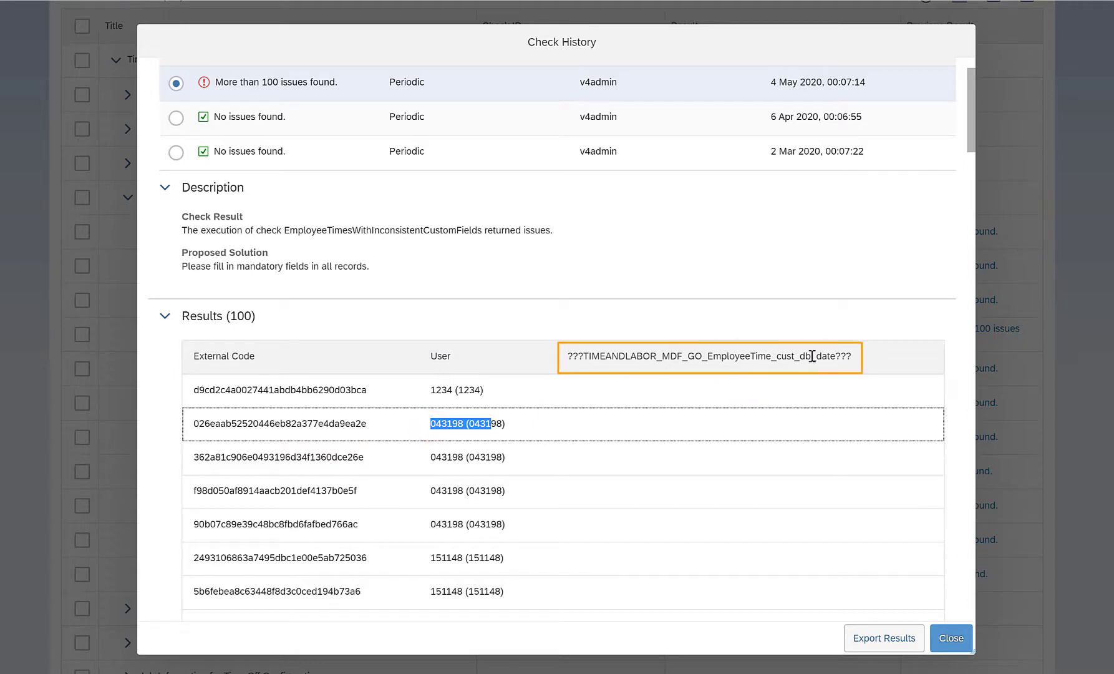
drag(779, 355, 842, 368)
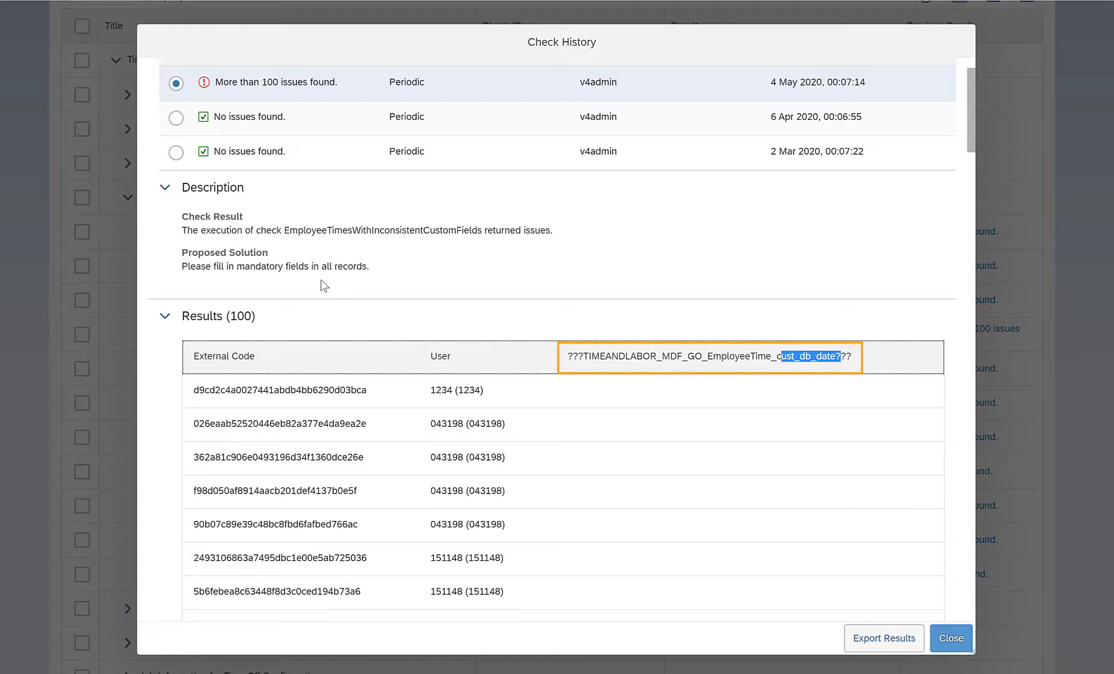
scroll(294, 330, down, 1)
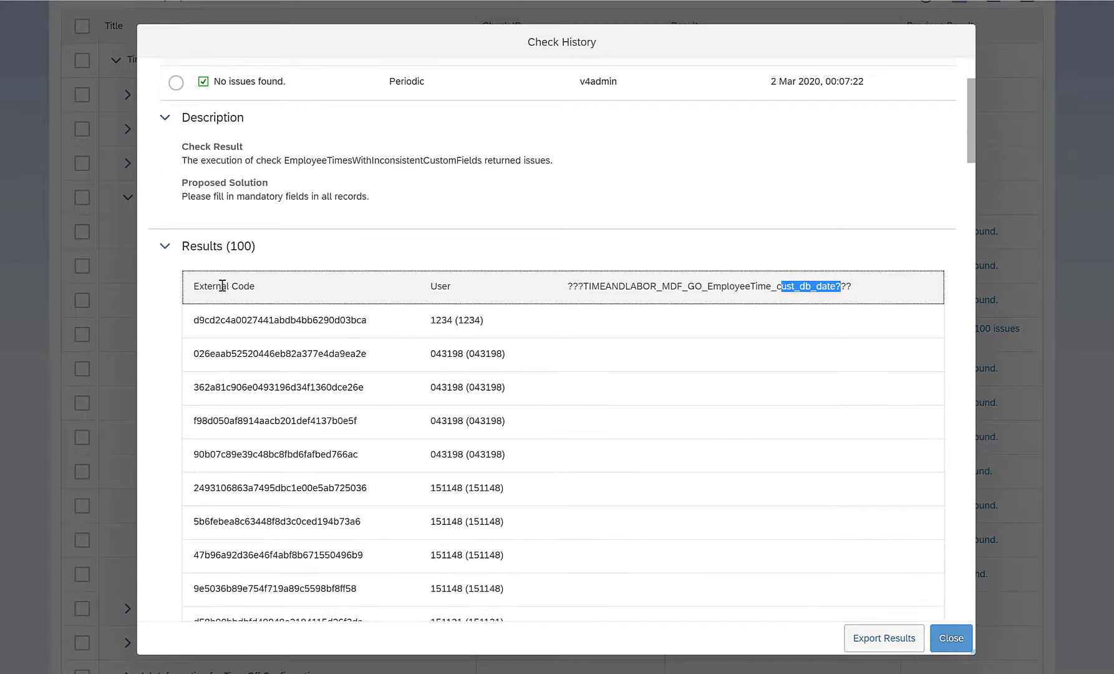
scroll(293, 313, down, 3)
scroll(294, 313, up, 2)
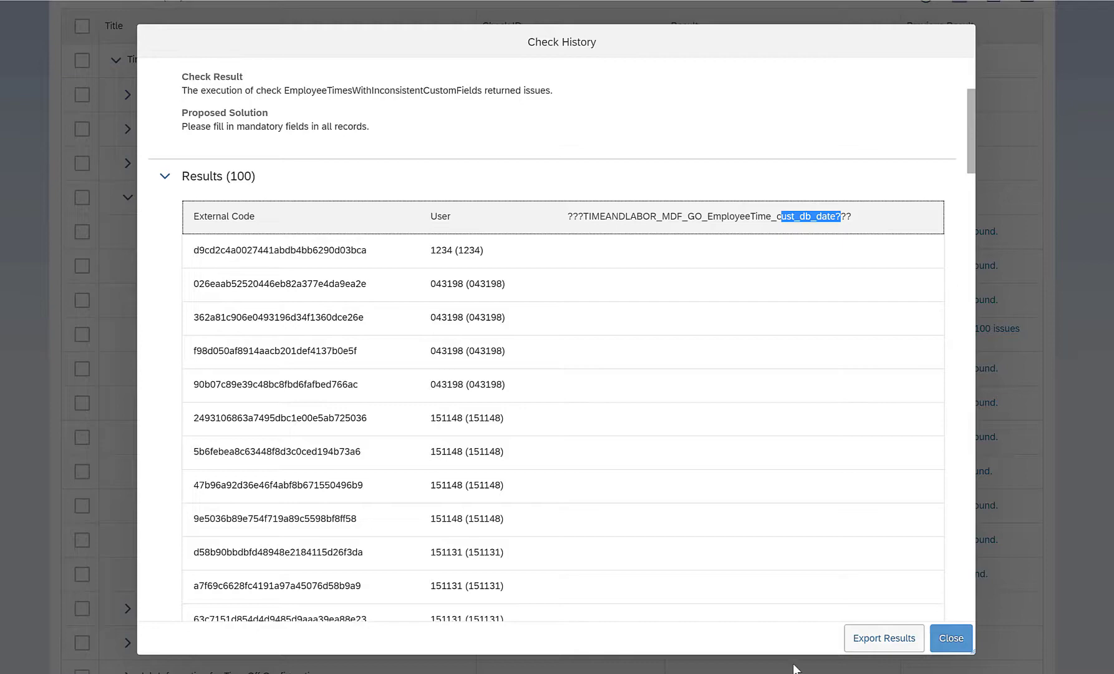
Close the history, put Employee Time into Make Correction mode, and locate the cust_db_date field
click(950, 636)
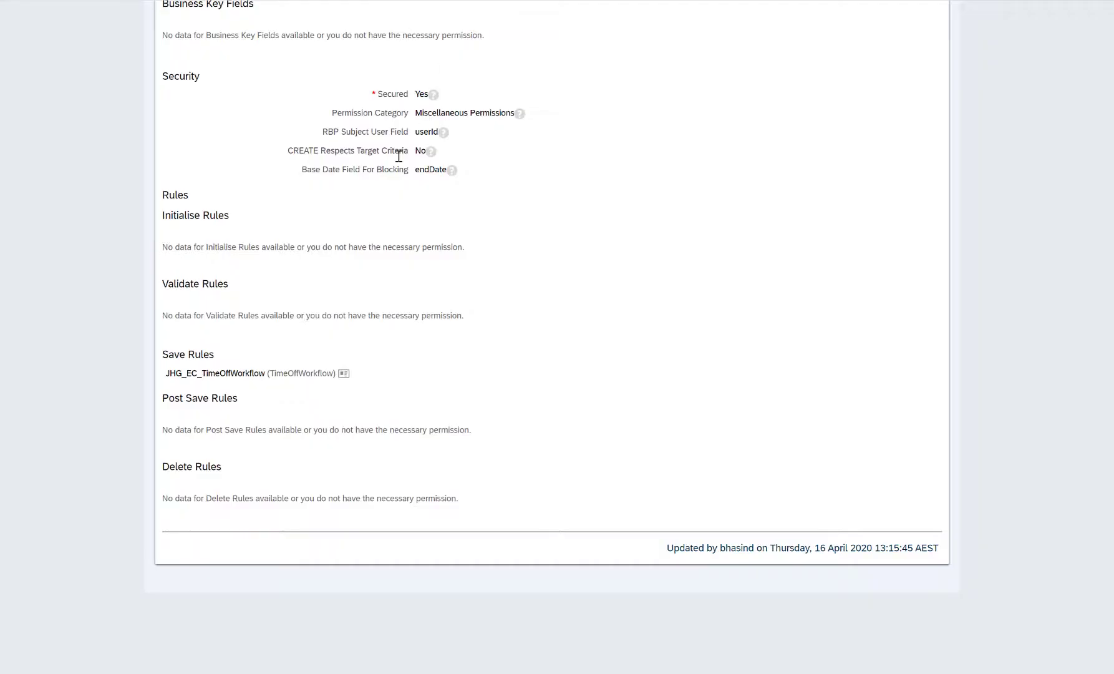
scroll(398, 156, up, 20)
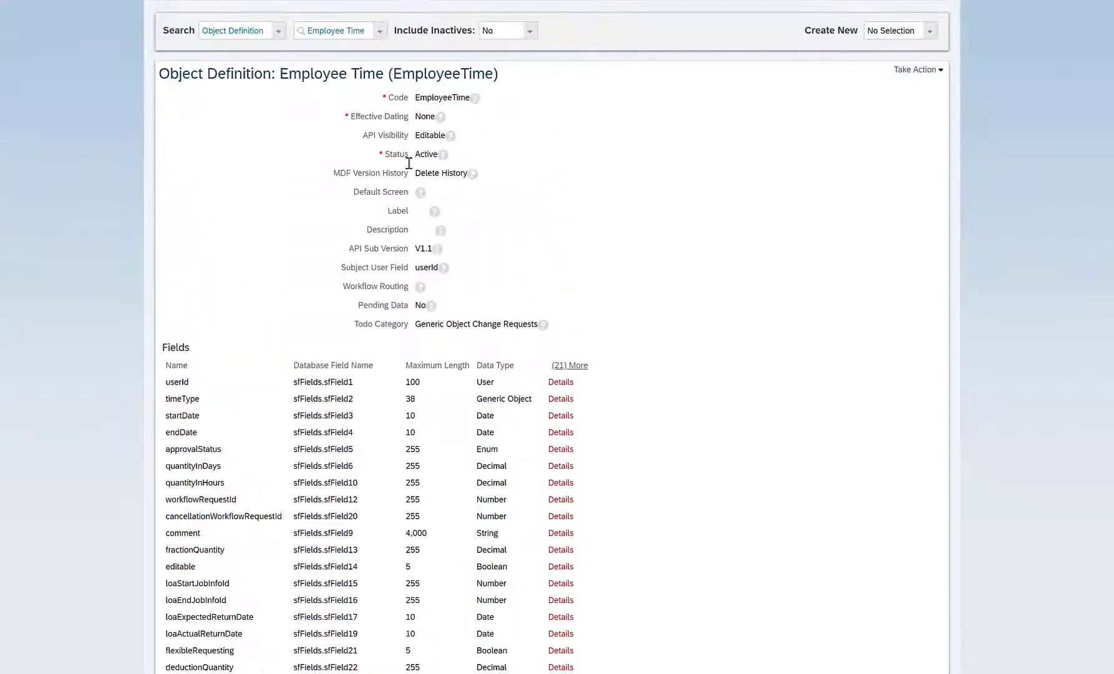
click(917, 69)
click(936, 83)
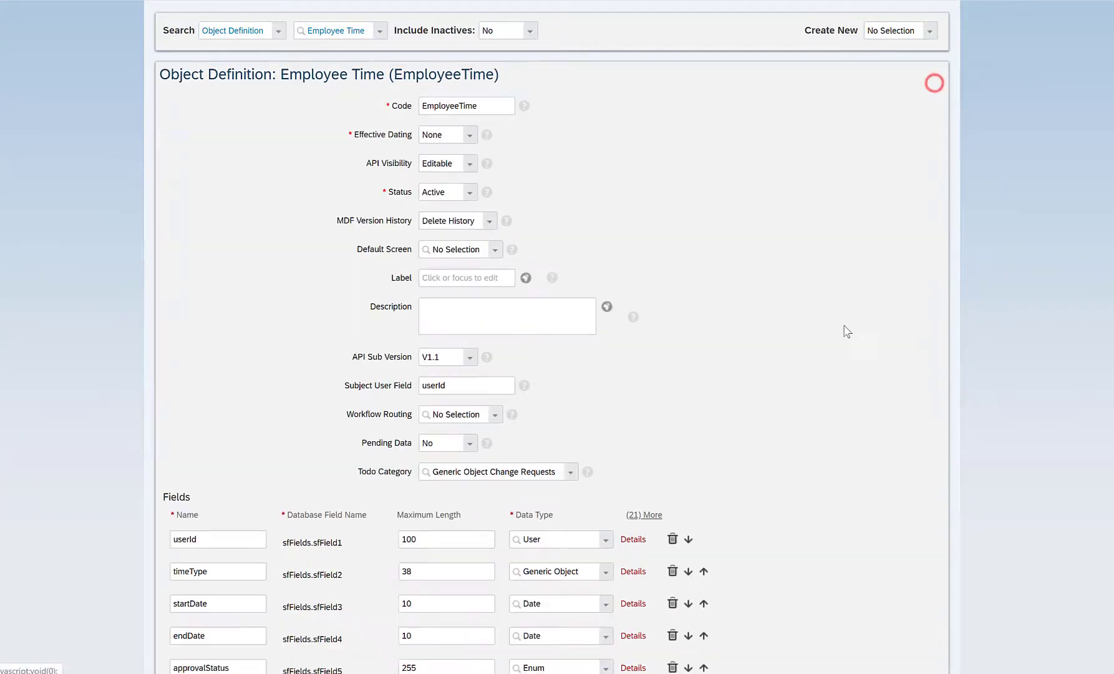
scroll(836, 327, down, 12)
scroll(836, 327, down, 15)
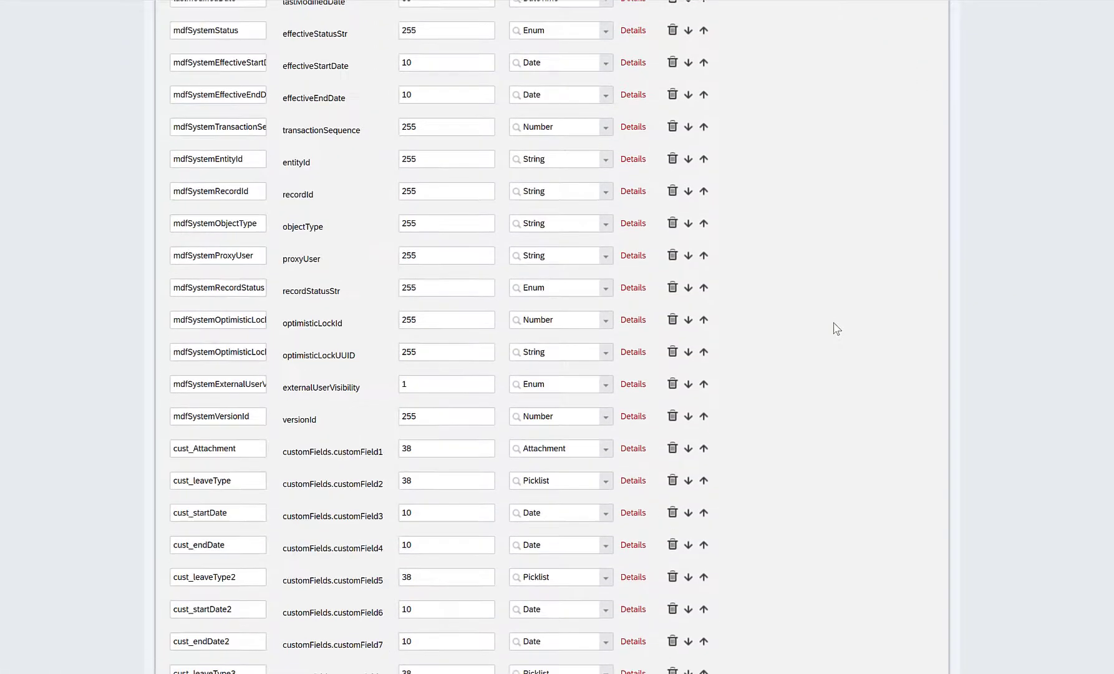
scroll(836, 328, down, 1)
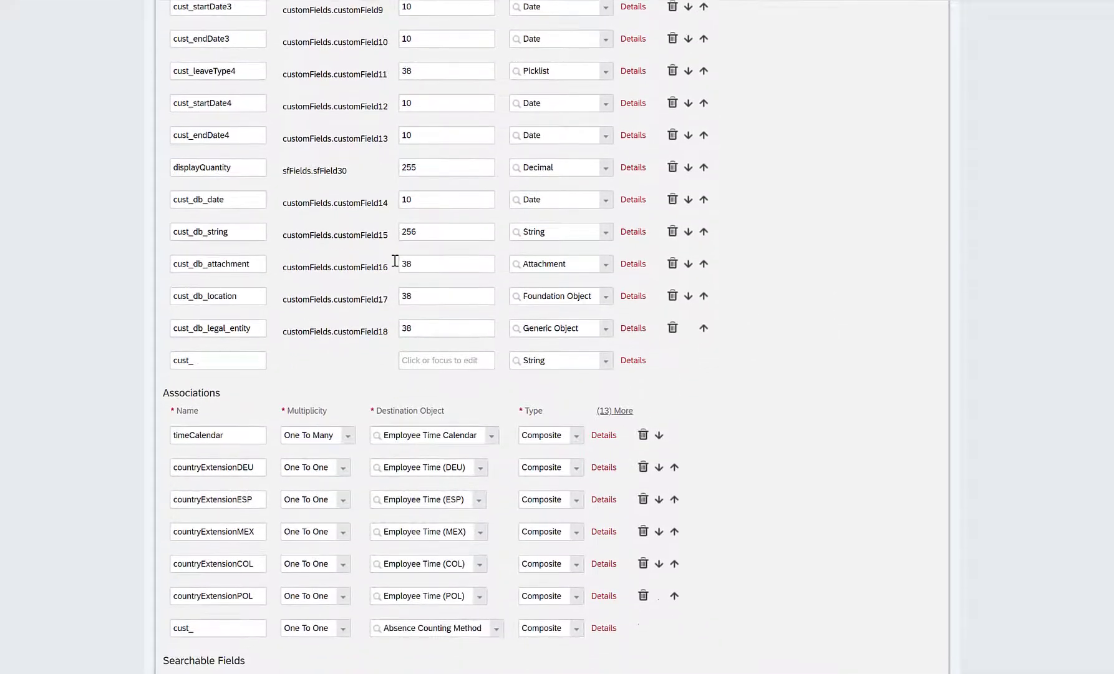
drag(254, 198, 163, 201)
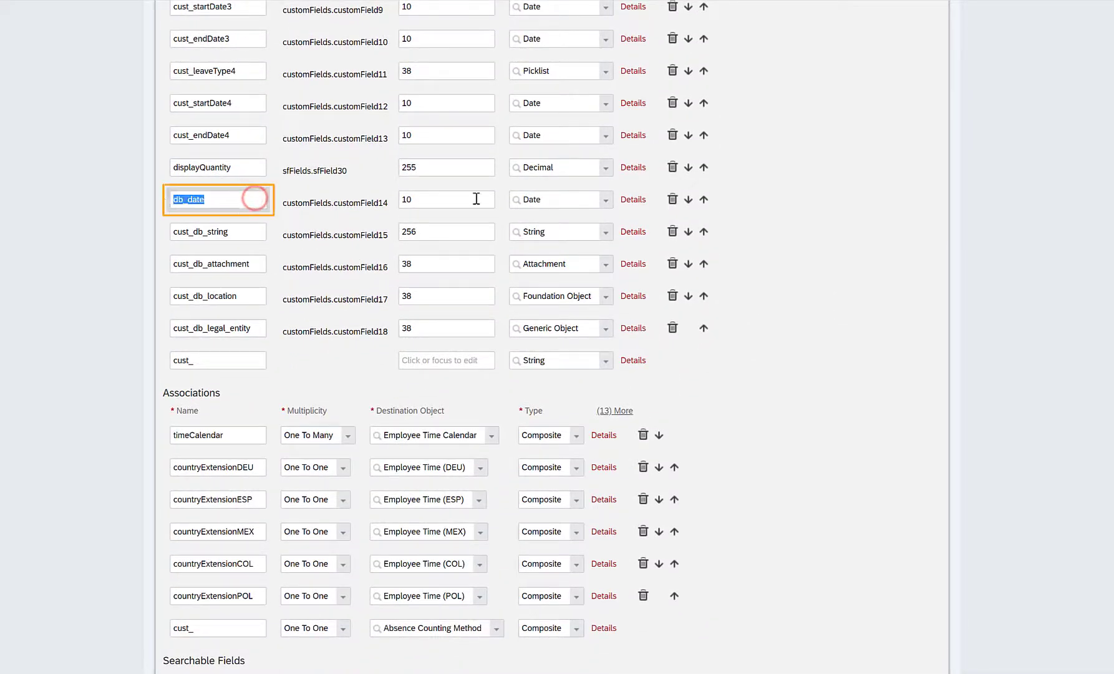
Set Required to No for the cust_db_date field in the Employee Time definition
click(633, 199)
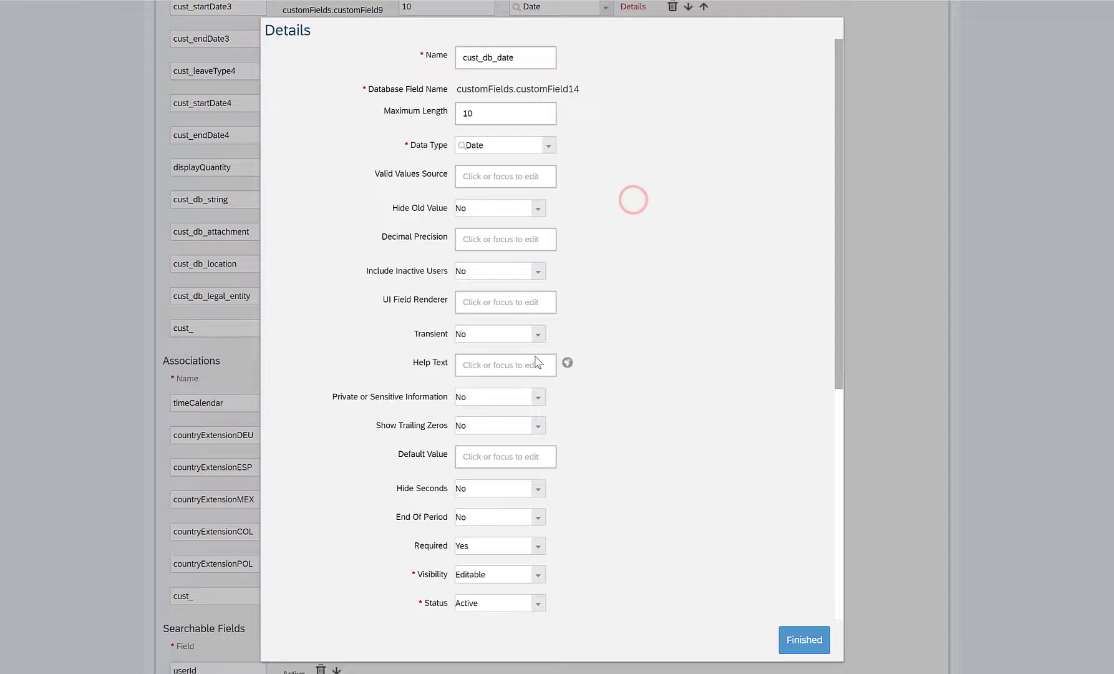
scroll(531, 360, down, 2)
click(540, 404)
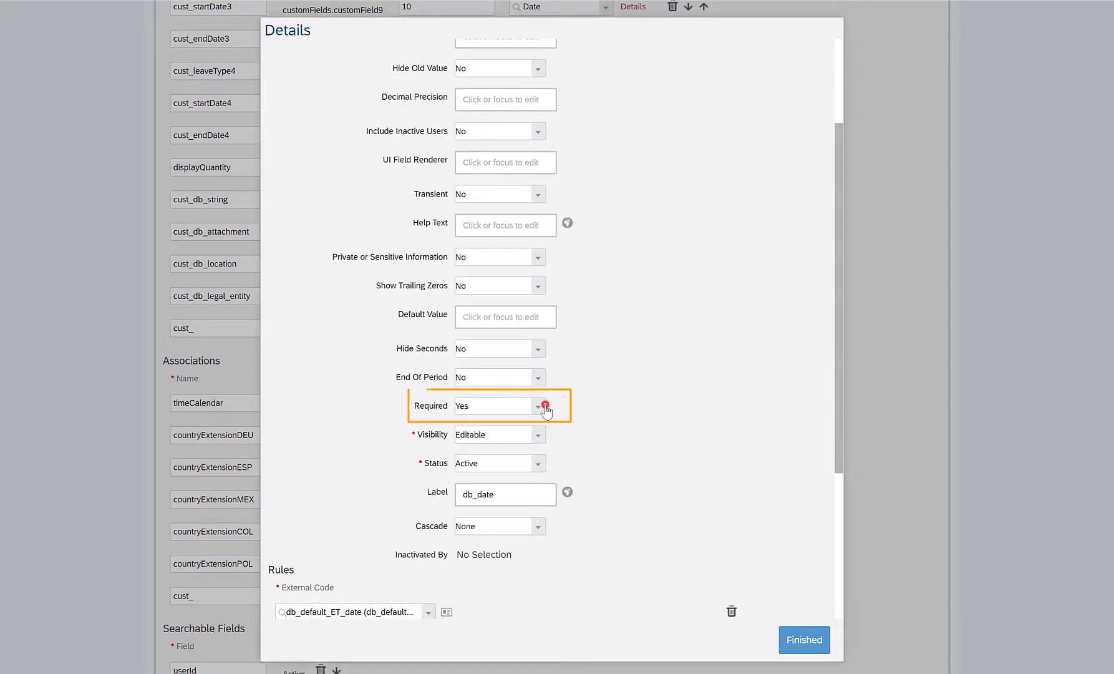
click(529, 420)
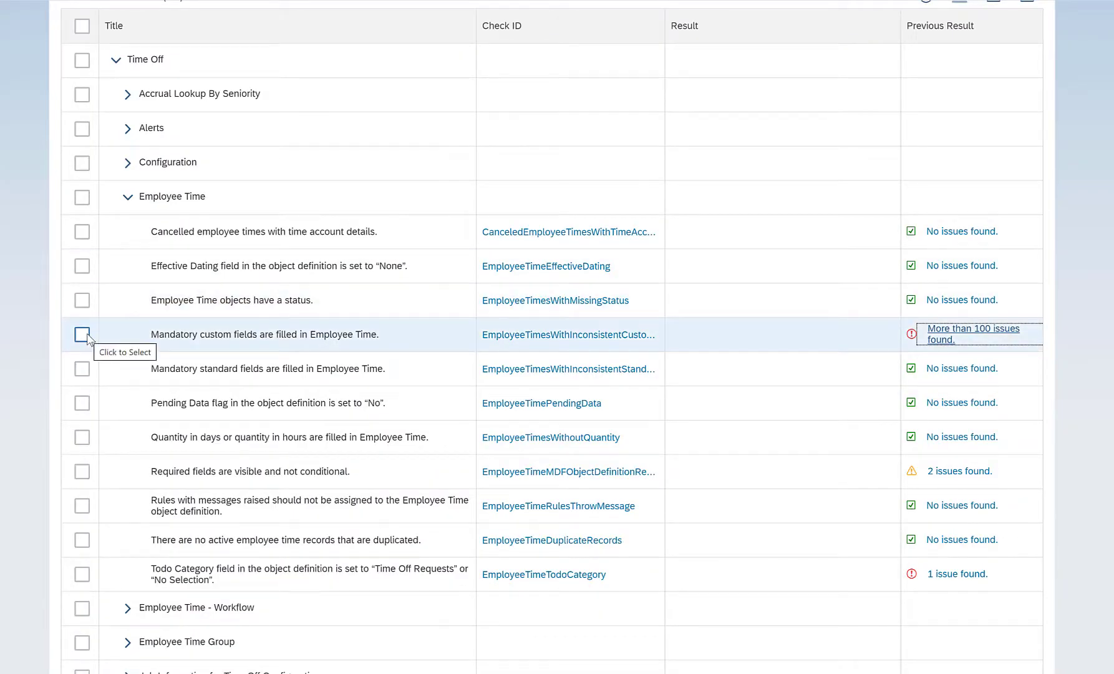
Select the 'Mandatory custom fields are filled in Employee Time' check and run it as an asynchronous job
click(86, 338)
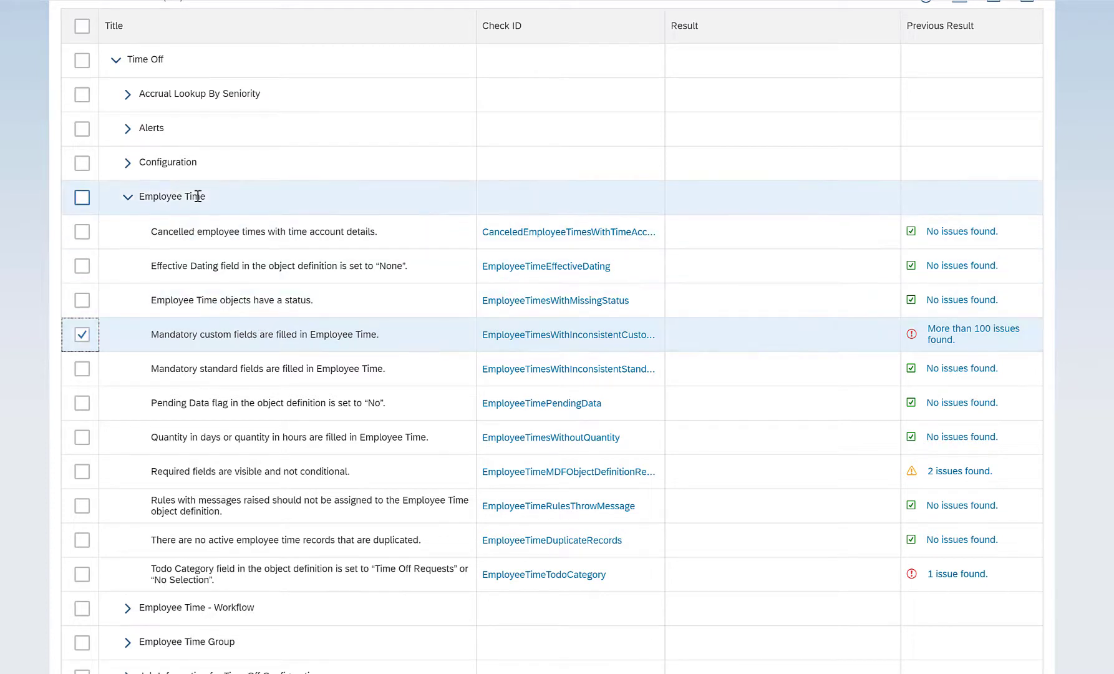
scroll(803, 340, down, 6)
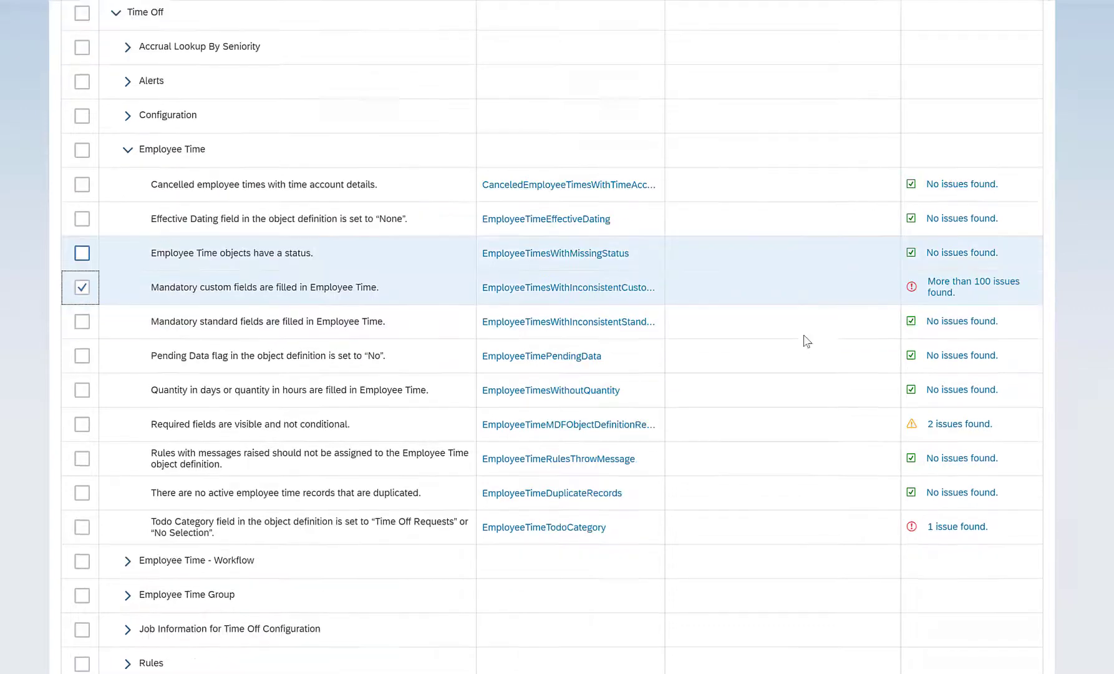
click(973, 596)
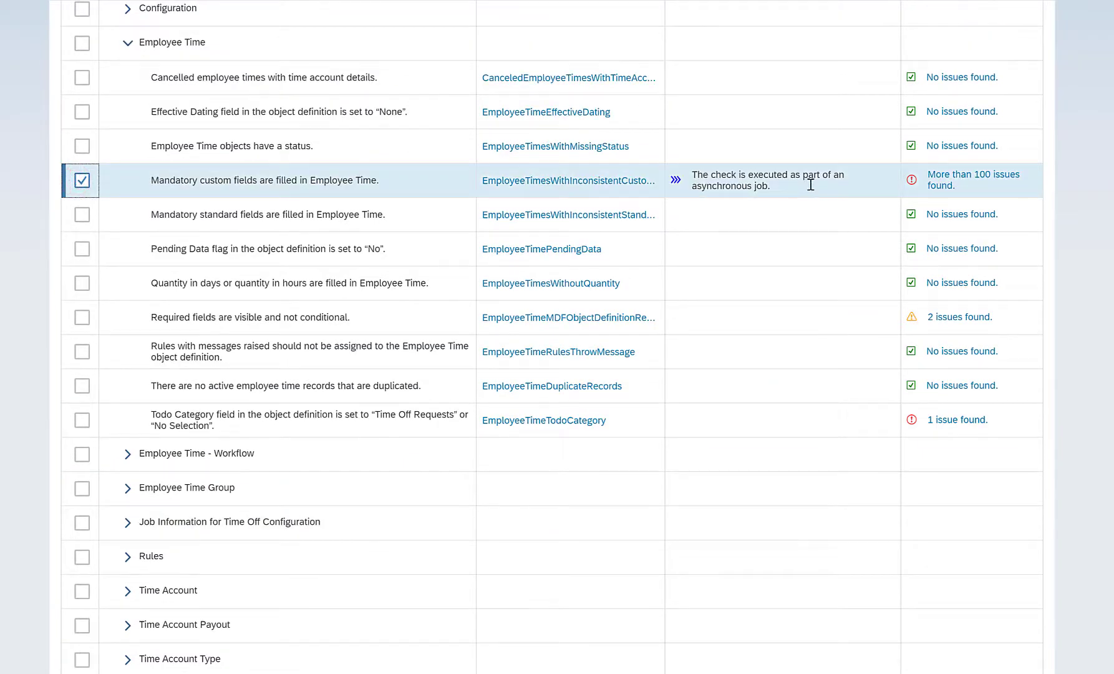
click(935, 185)
drag(639, 323, 563, 321)
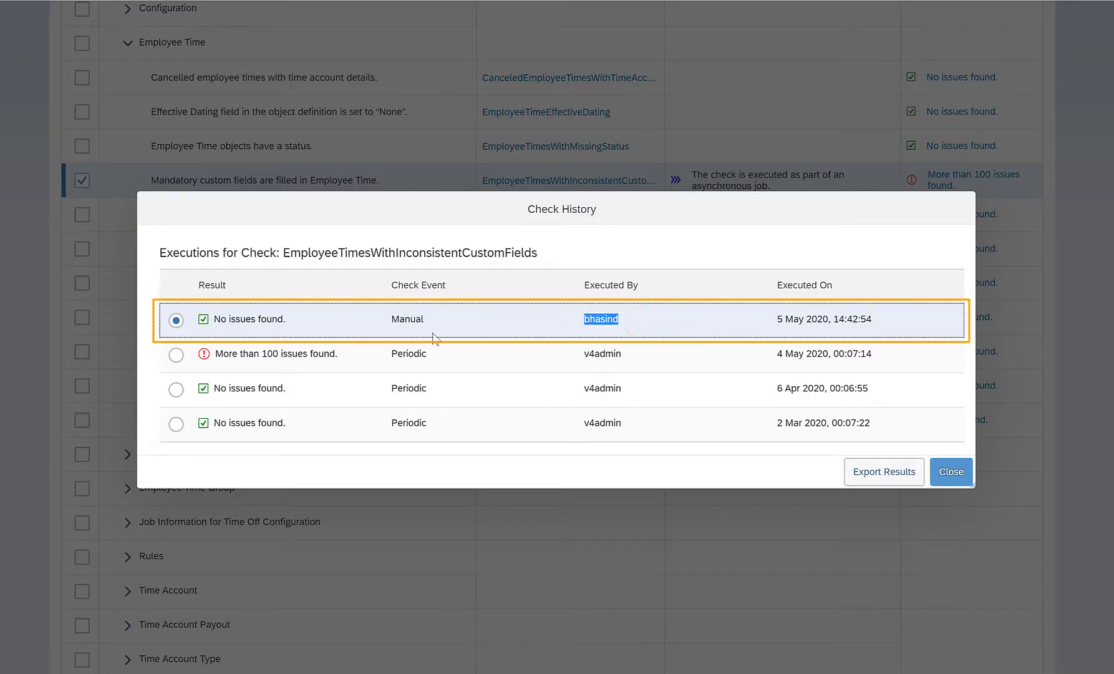
click(278, 317)
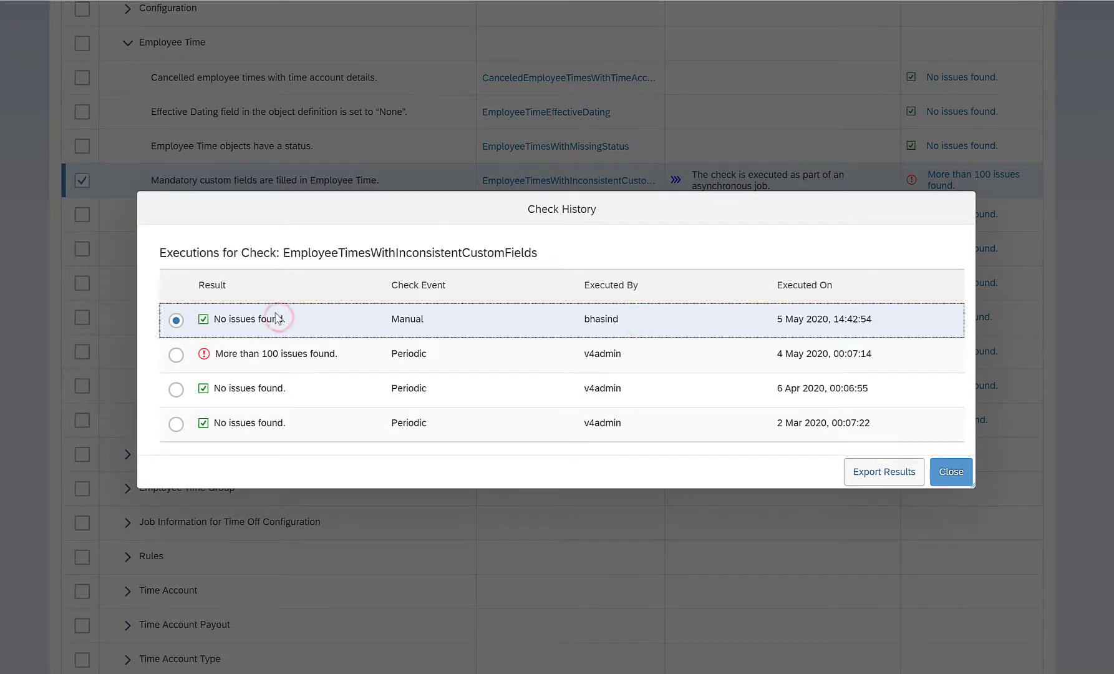
click(949, 473)
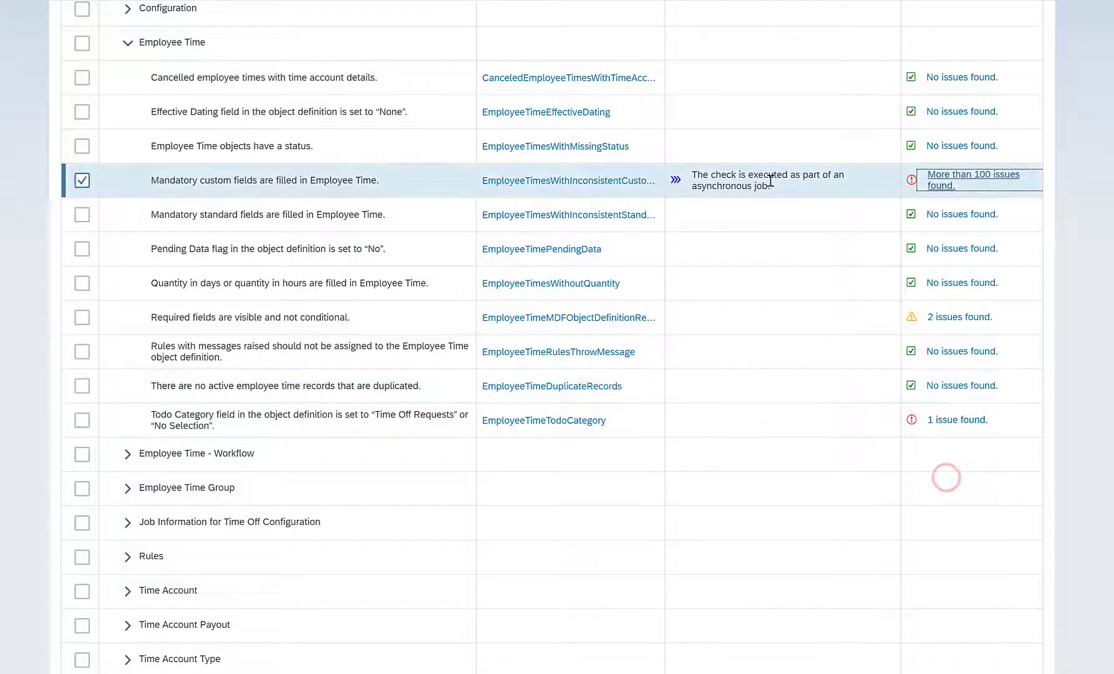
click(965, 175)
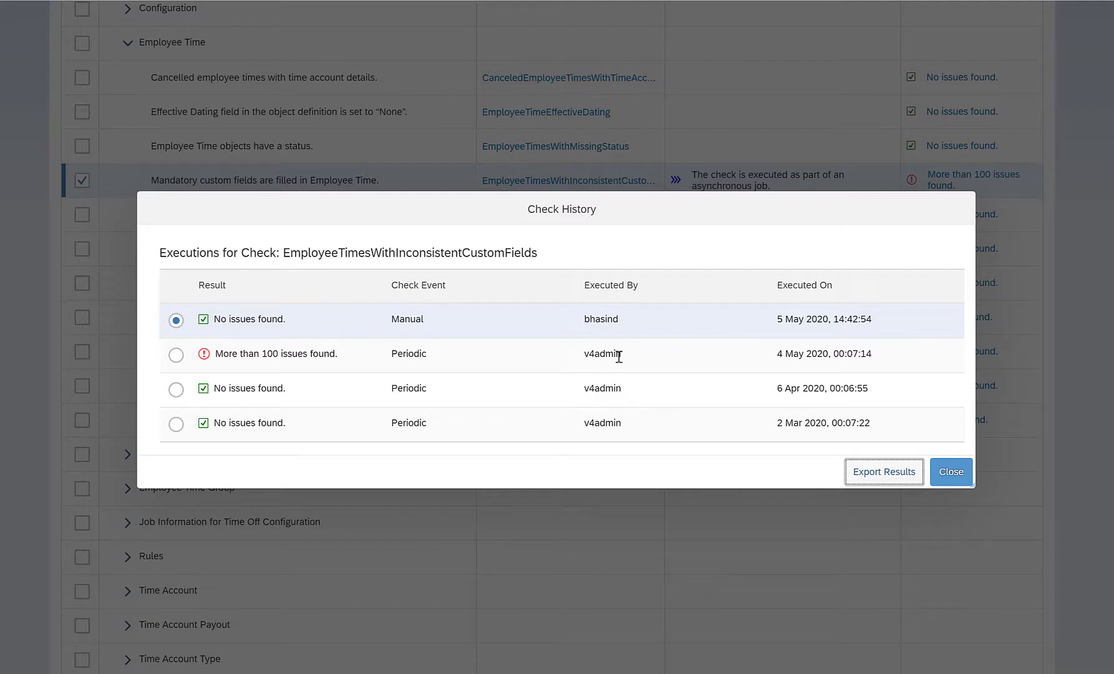
Select all Employee Time – Workflow checks except mandatory custom fields, then run the five checks
click(965, 483)
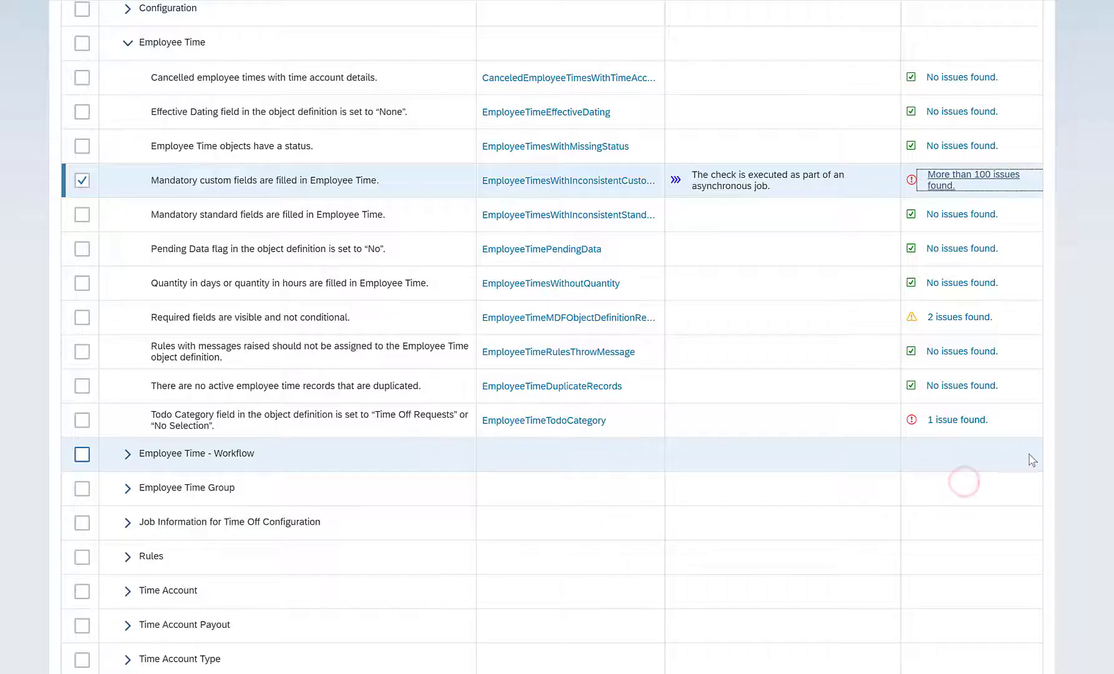
scroll(87, 249, down, 3)
click(82, 245)
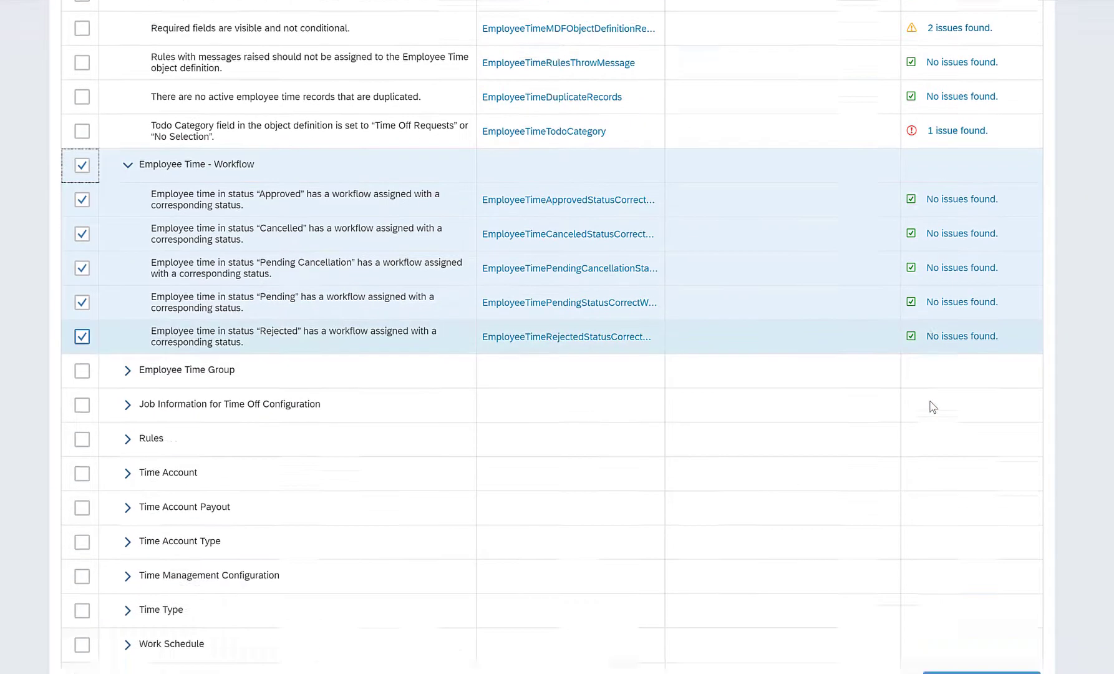
scroll(930, 406, down, 3)
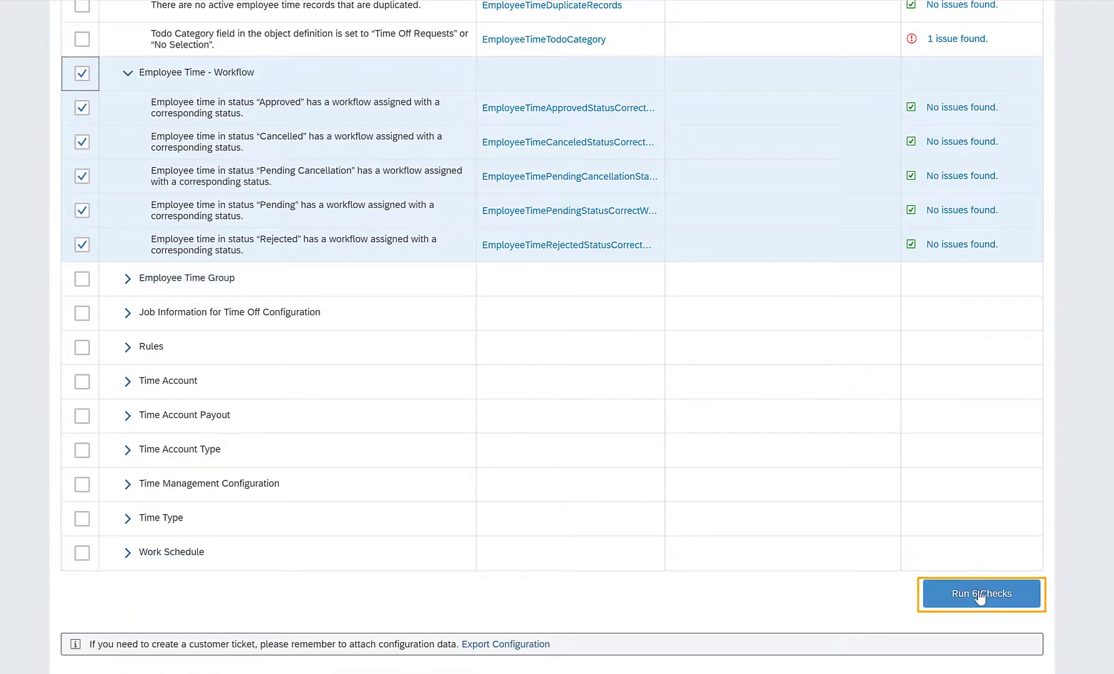
click(980, 595)
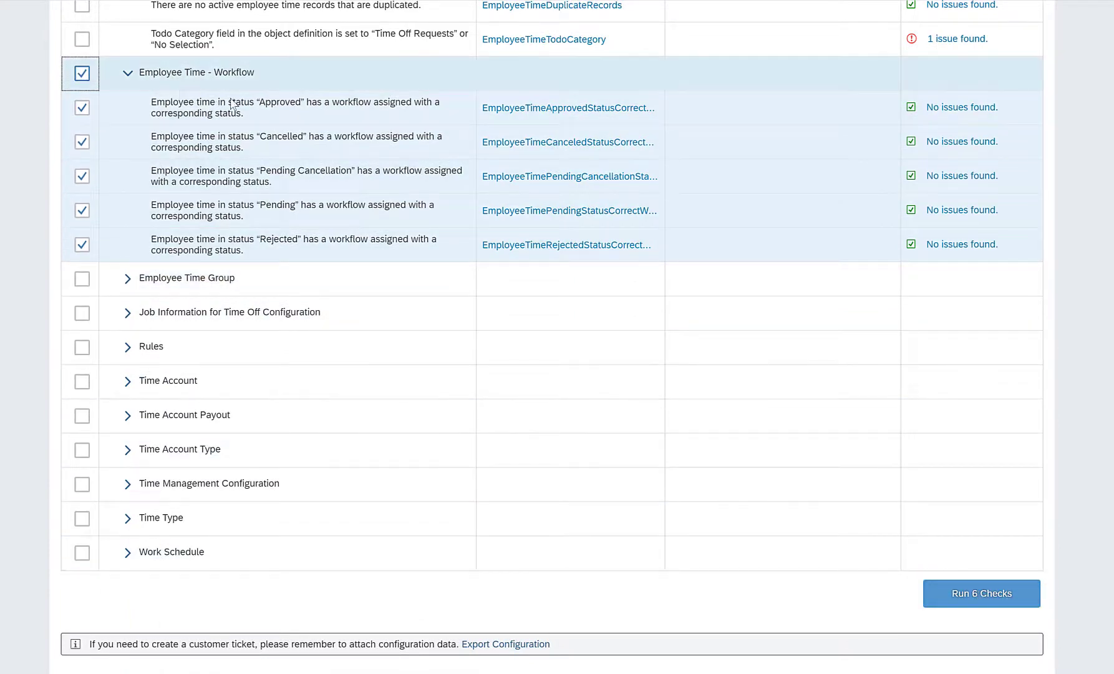
scroll(232, 104, up, 7)
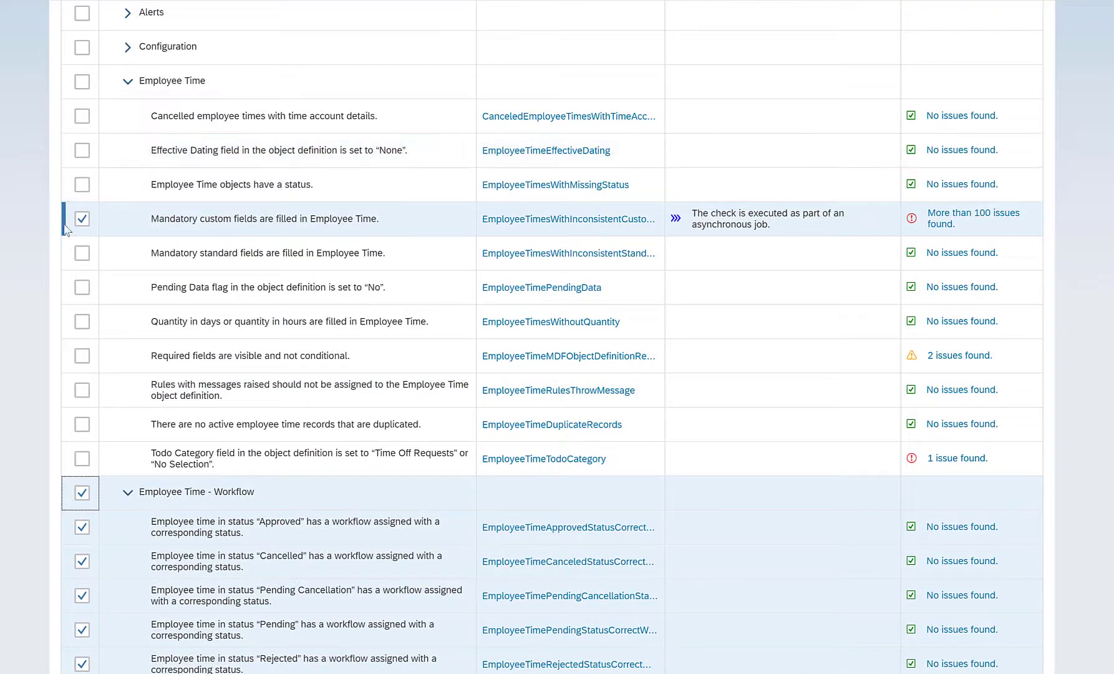
click(82, 218)
scroll(365, 291, down, 3)
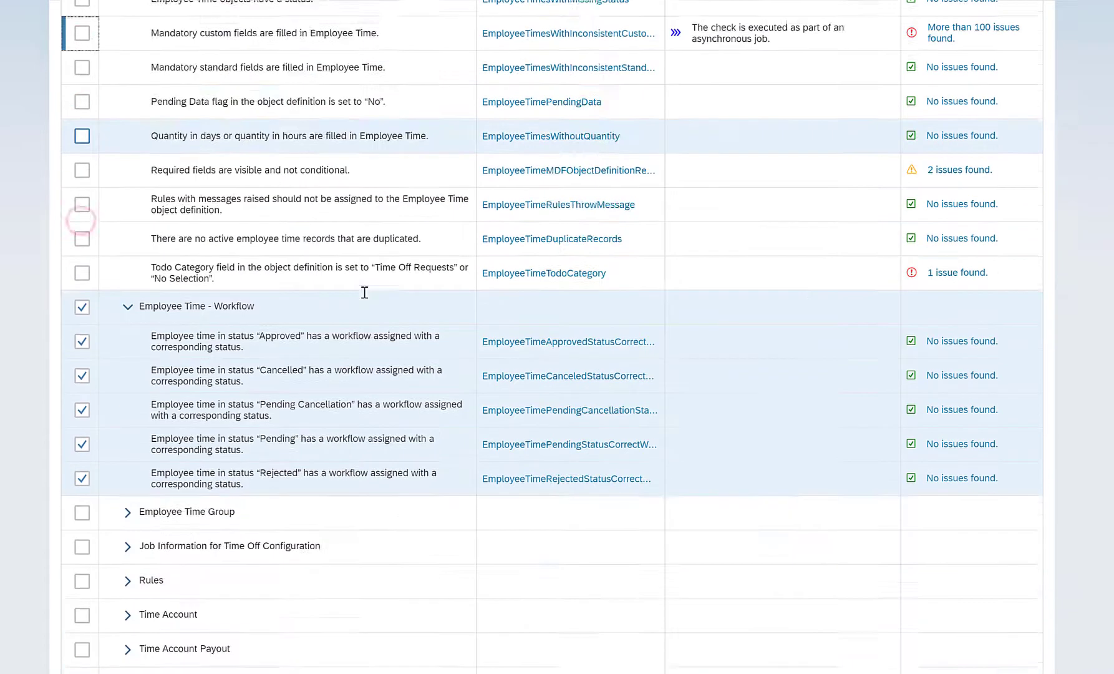
scroll(364, 292, down, 4)
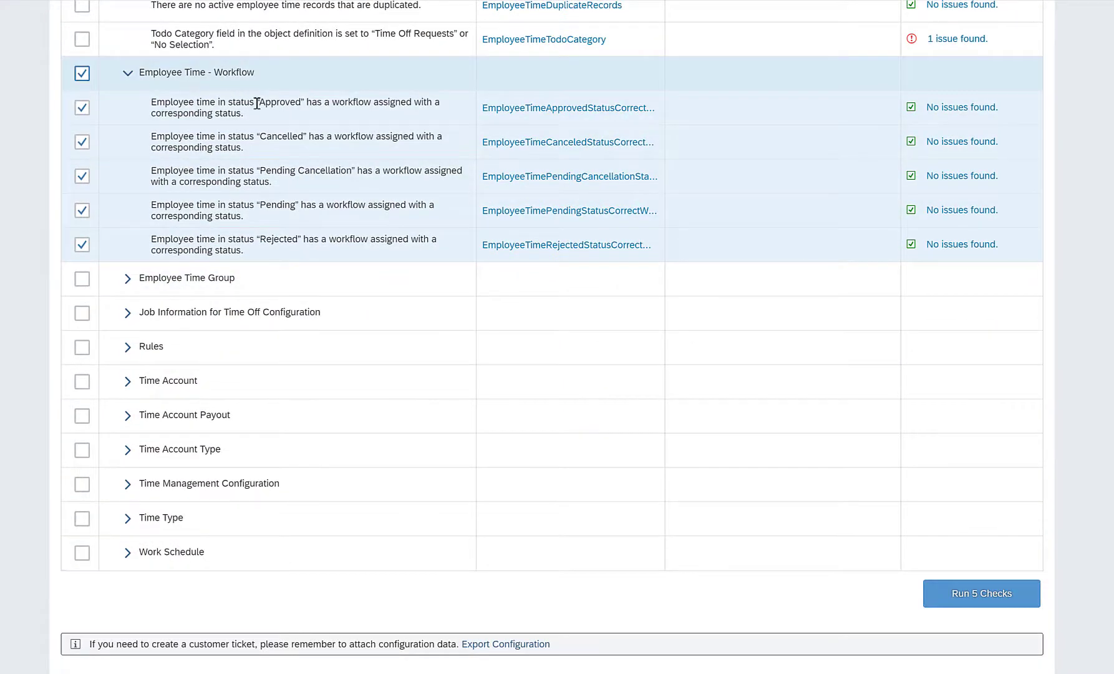
click(997, 591)
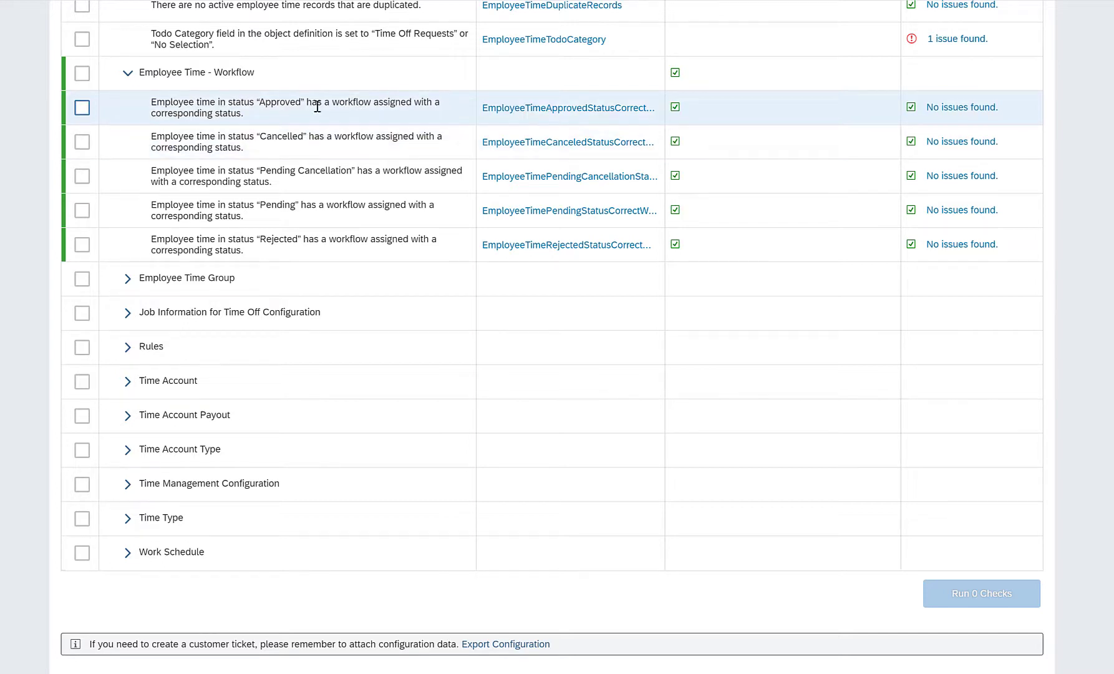
triple_click(179, 99)
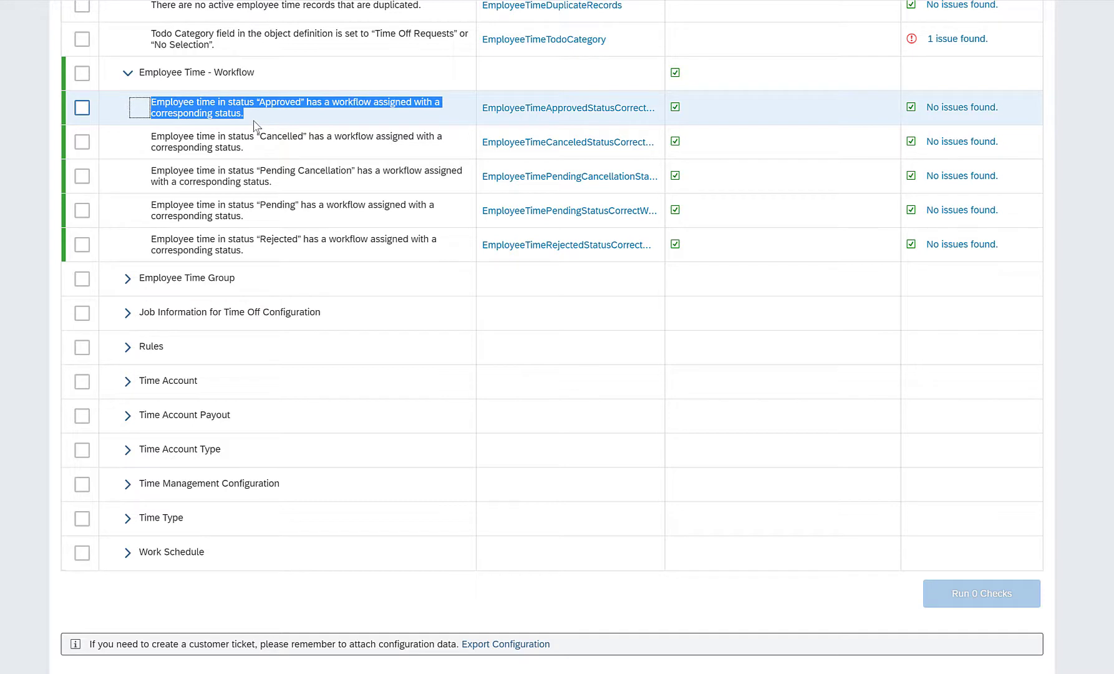
click(320, 122)
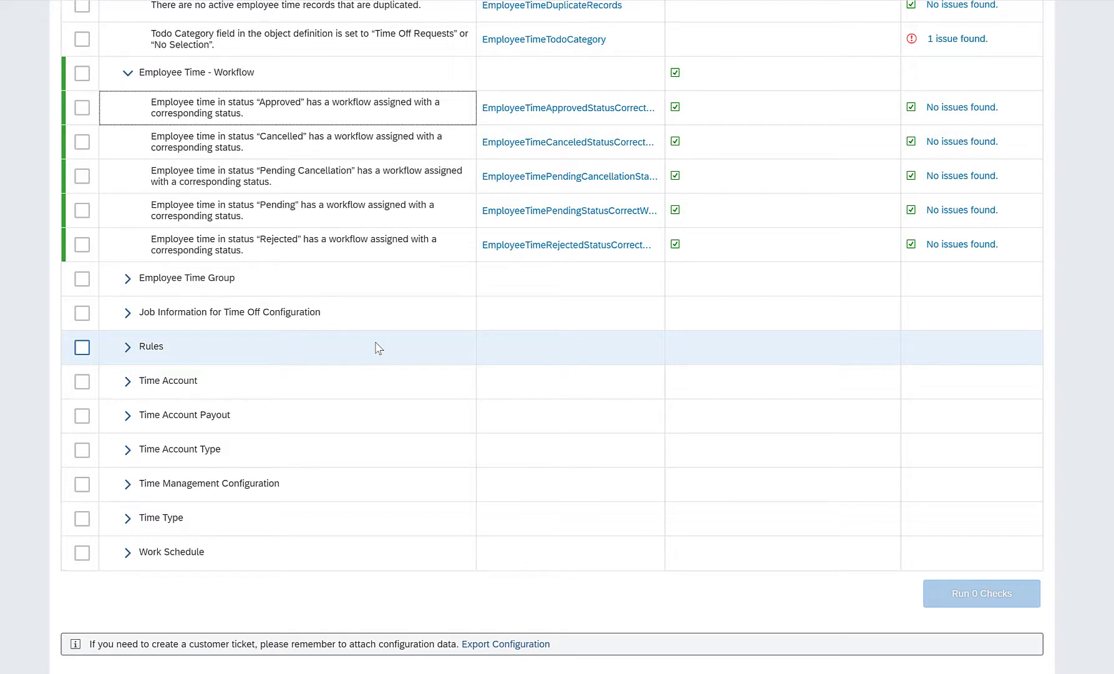
scroll(378, 348, up, 12)
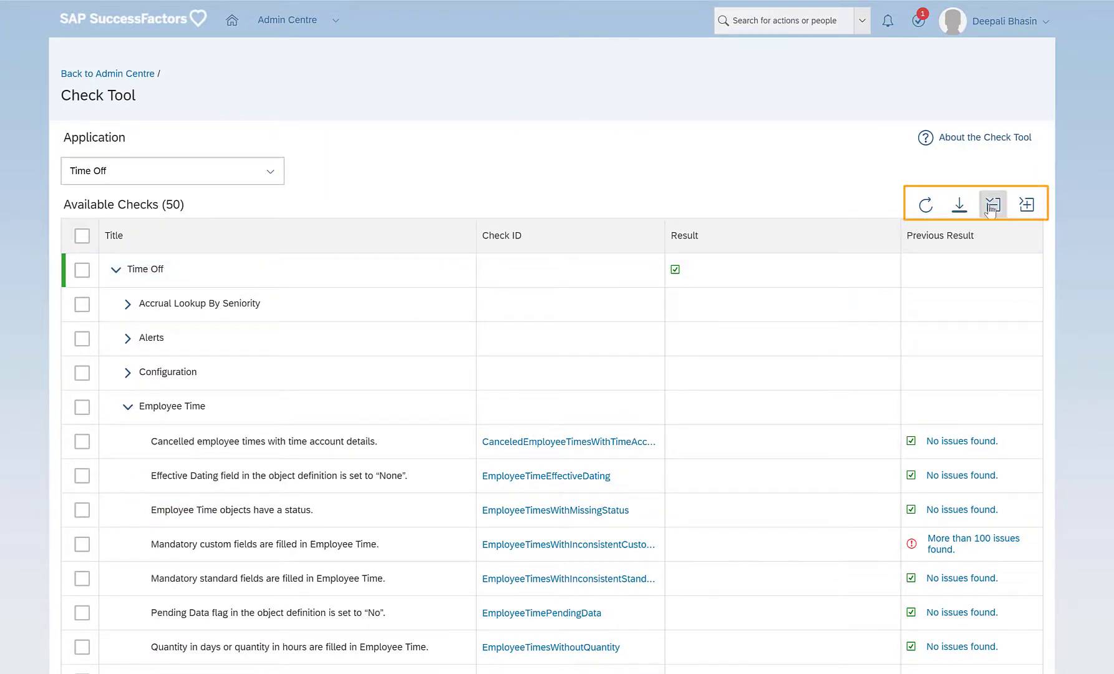
Collapse then expand all Time Off check groups, refresh the list, and view the About the Check Tool dialog
click(989, 206)
click(1030, 205)
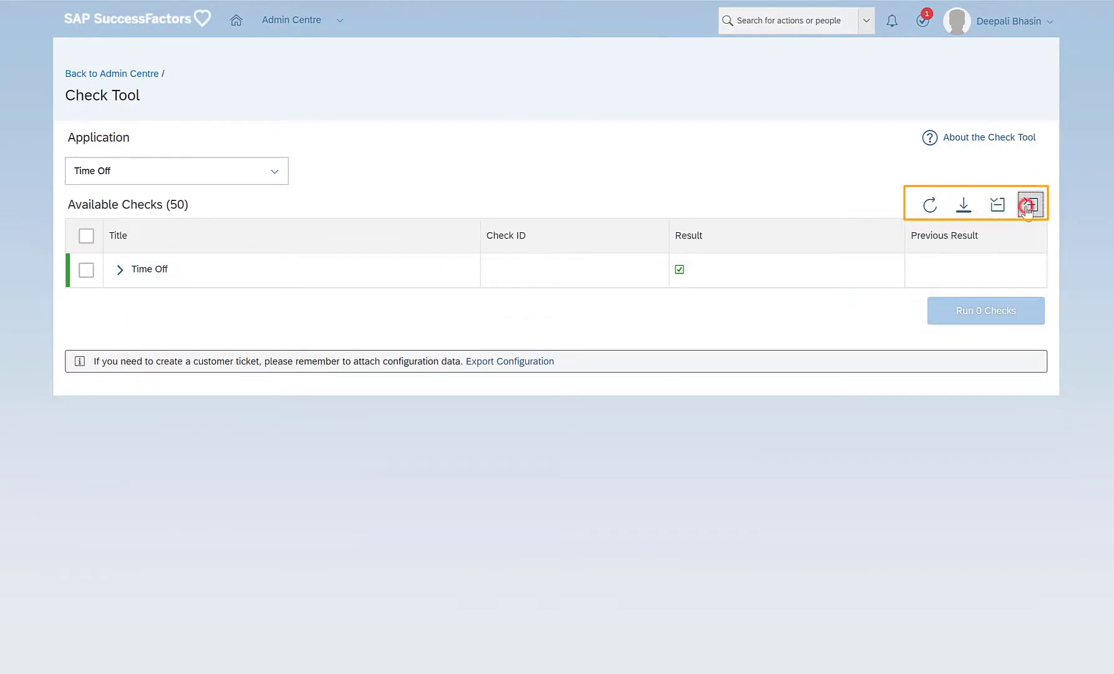
click(929, 206)
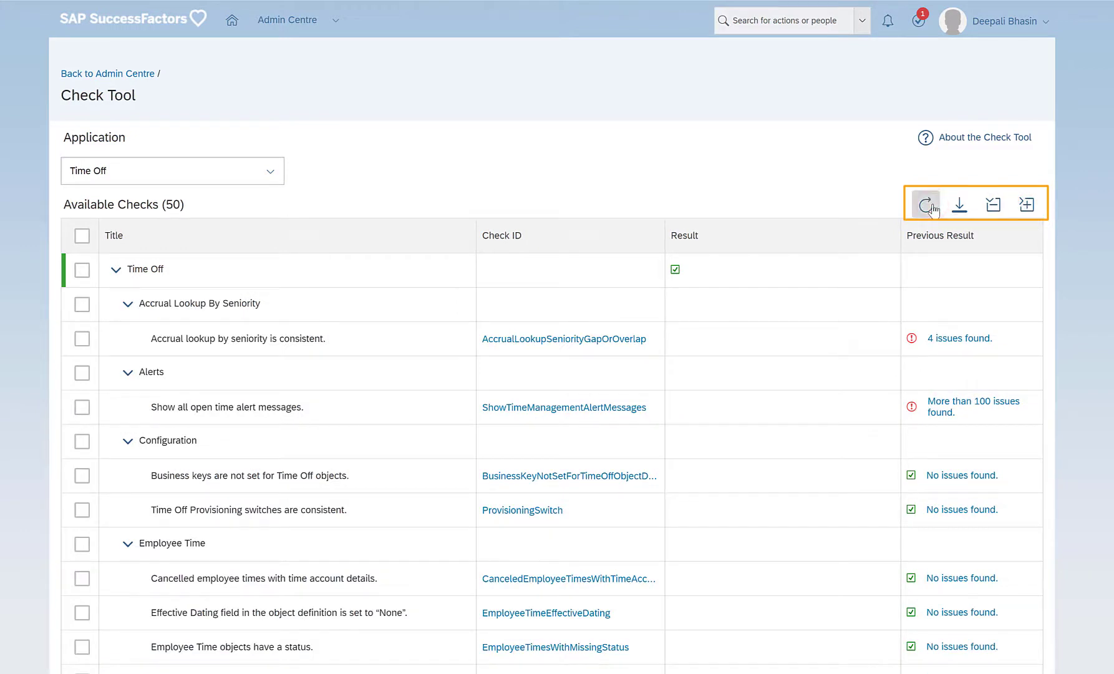
click(958, 138)
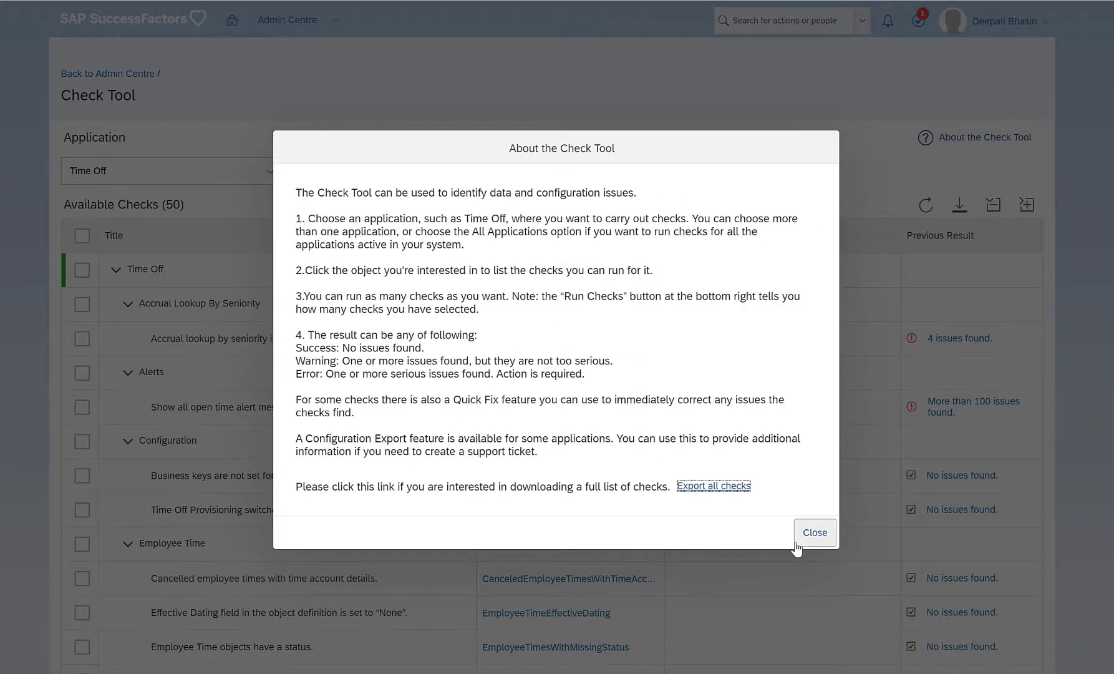
click(813, 532)
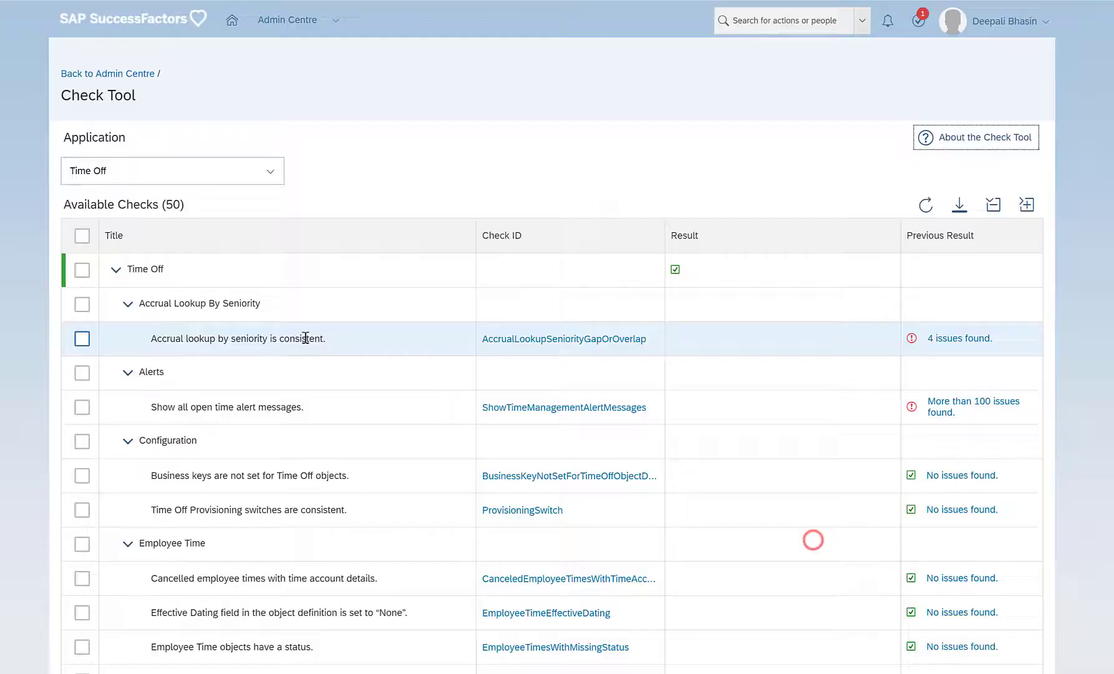
Open the accrual lookup check's '4 issues found' history, load all eight runs, and read the overlap results
drag(167, 342, 430, 348)
click(958, 338)
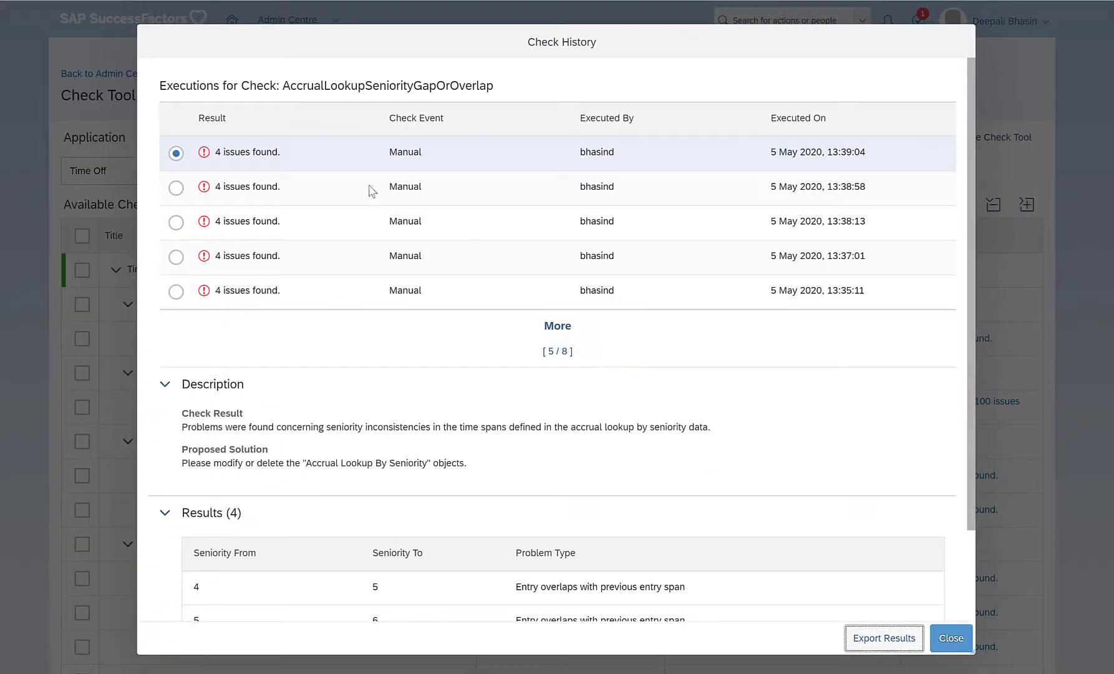
scroll(450, 217, down, 2)
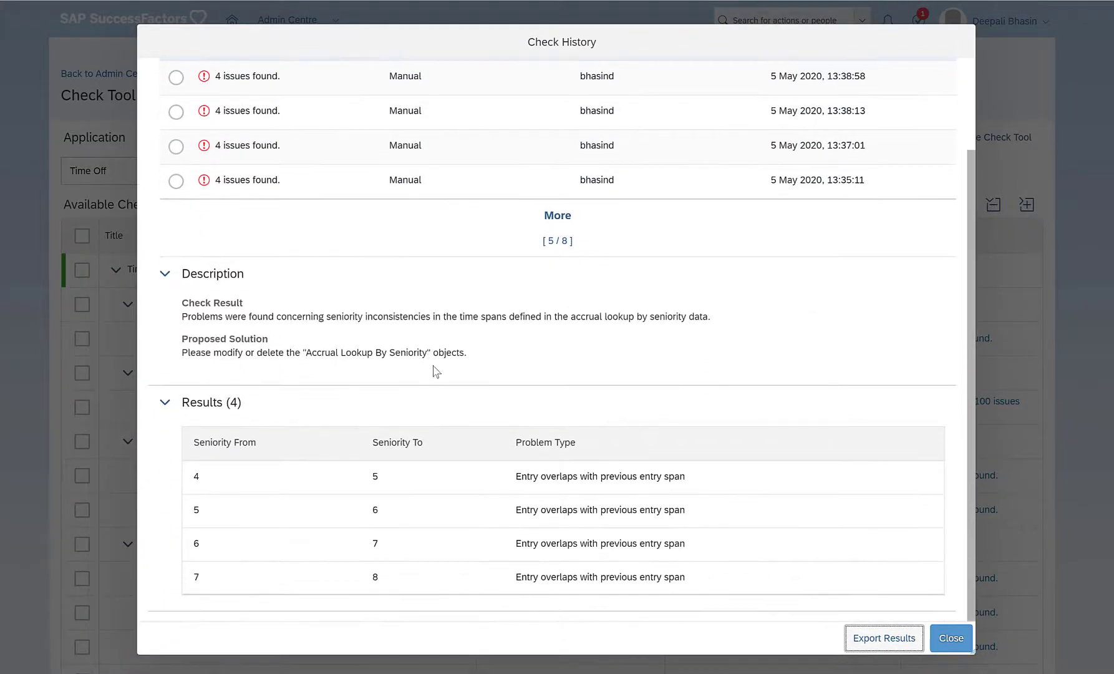
click(557, 215)
scroll(544, 293, down, 1)
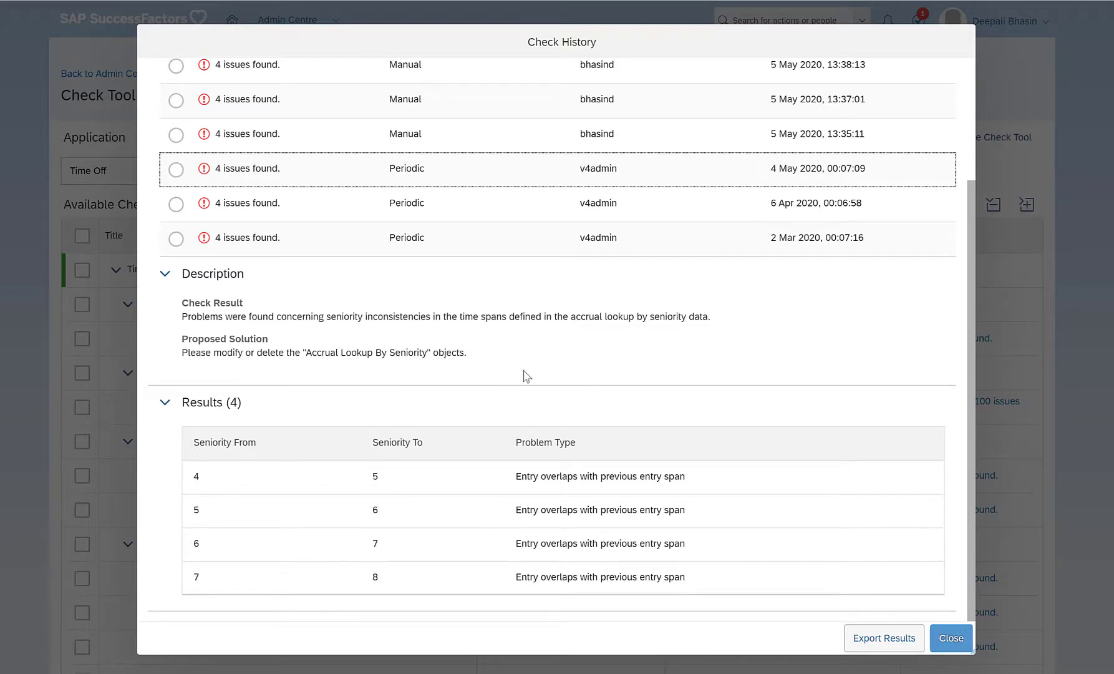
scroll(563, 389, up, 1)
scroll(563, 390, up, 1)
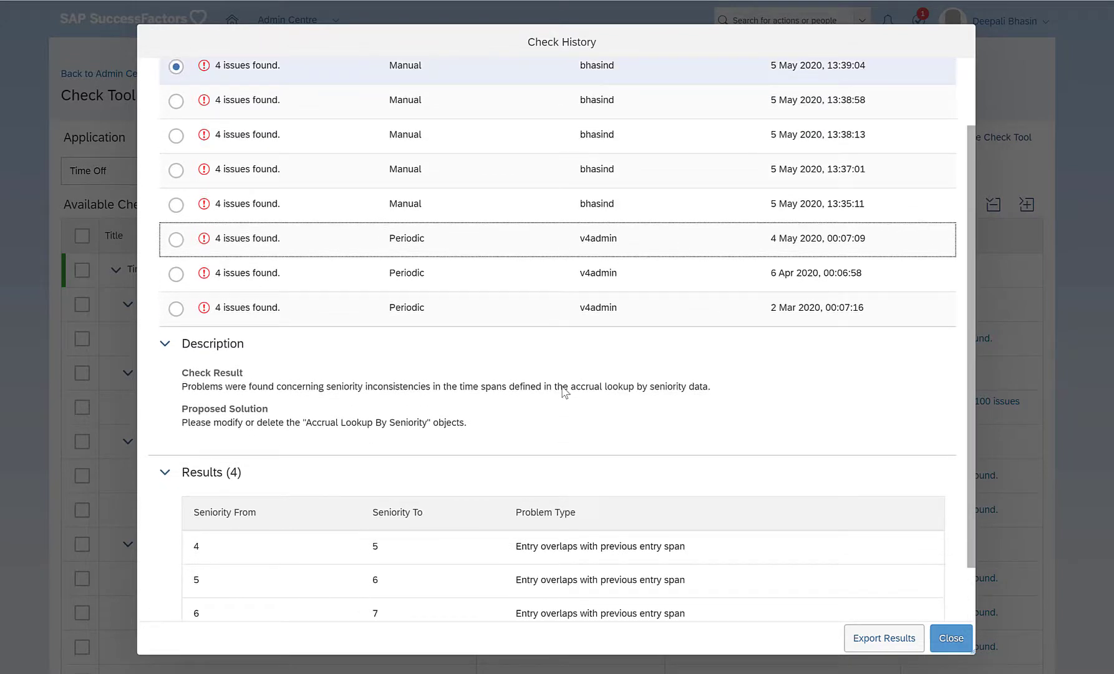
scroll(622, 386, down, 2)
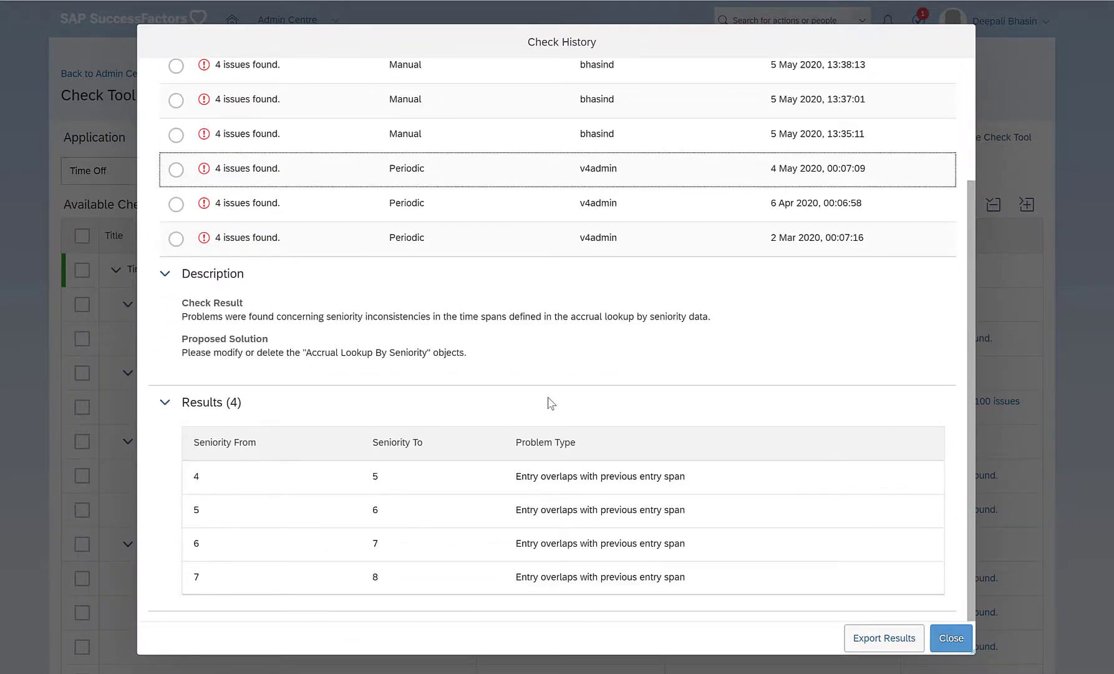
scroll(740, 435, up, 4)
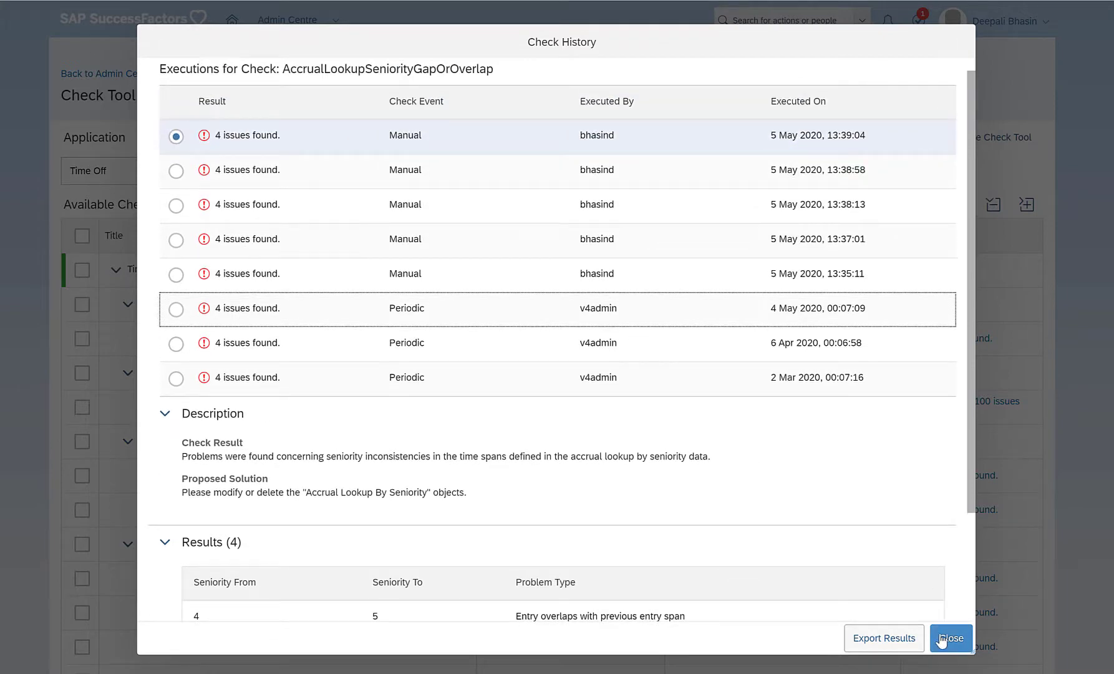
scroll(617, 388, down, 3)
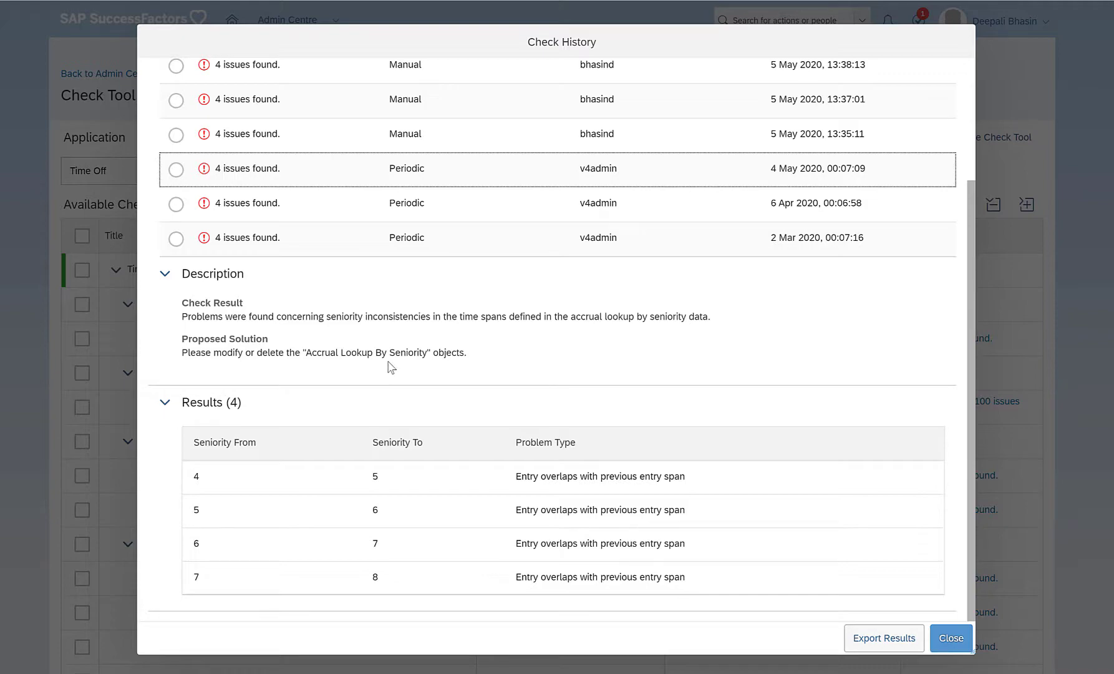
Close the AccrualLookupSeniorityGapOrOverlap check history and clear the stray text selection in the Time Off list
click(949, 638)
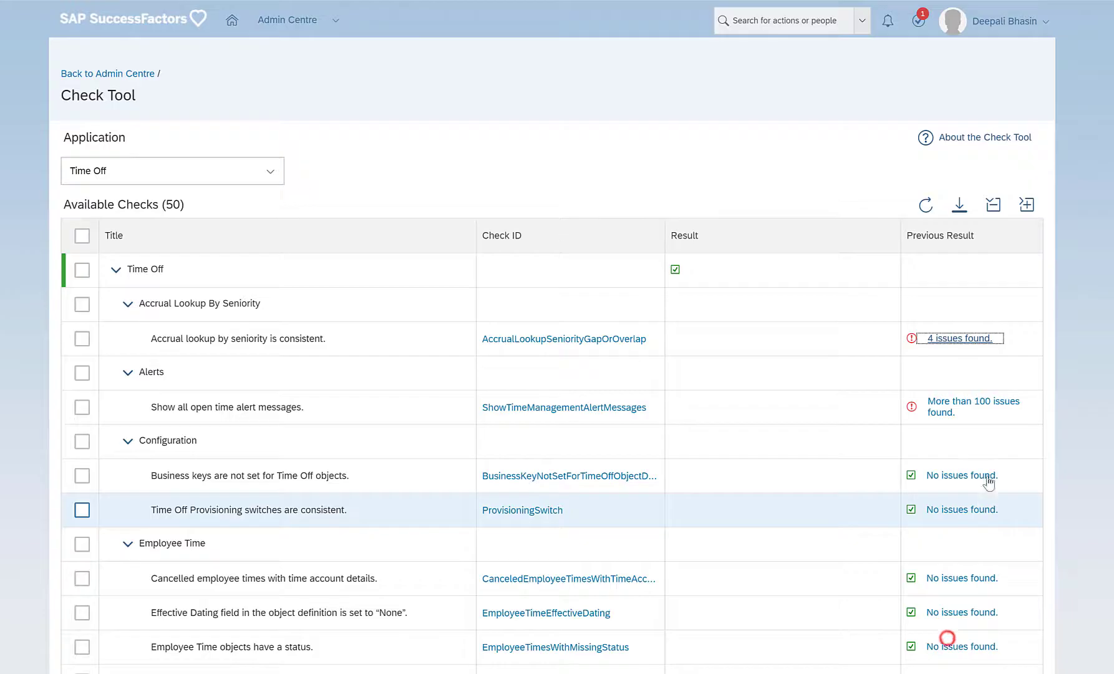
drag(924, 475, 1000, 476)
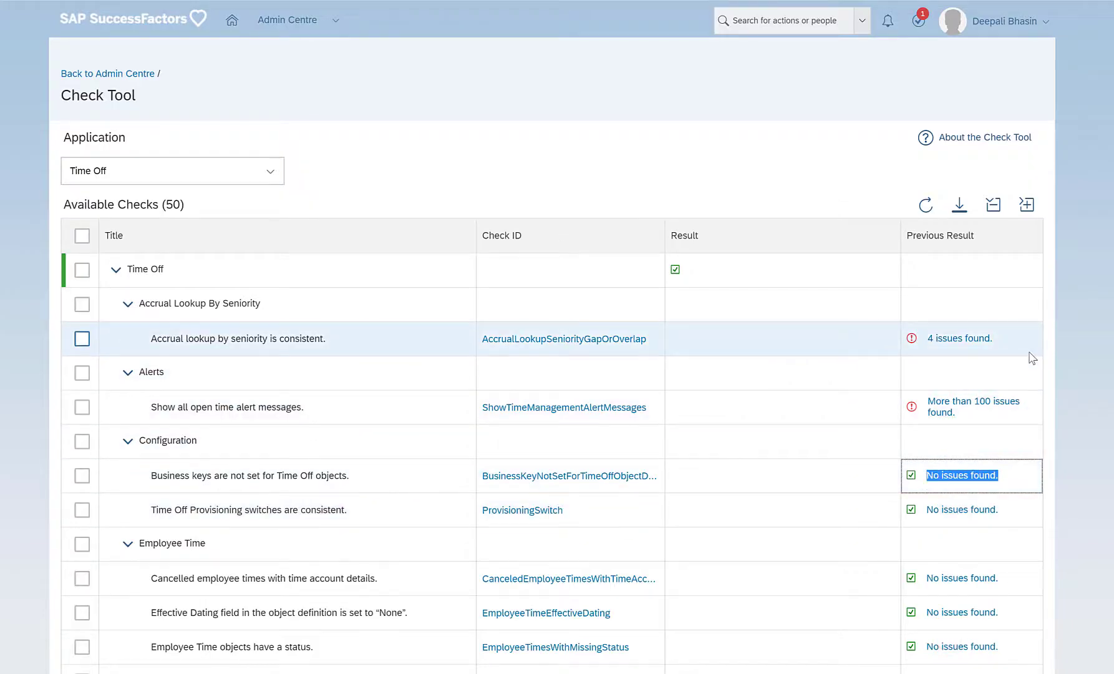
click(1058, 472)
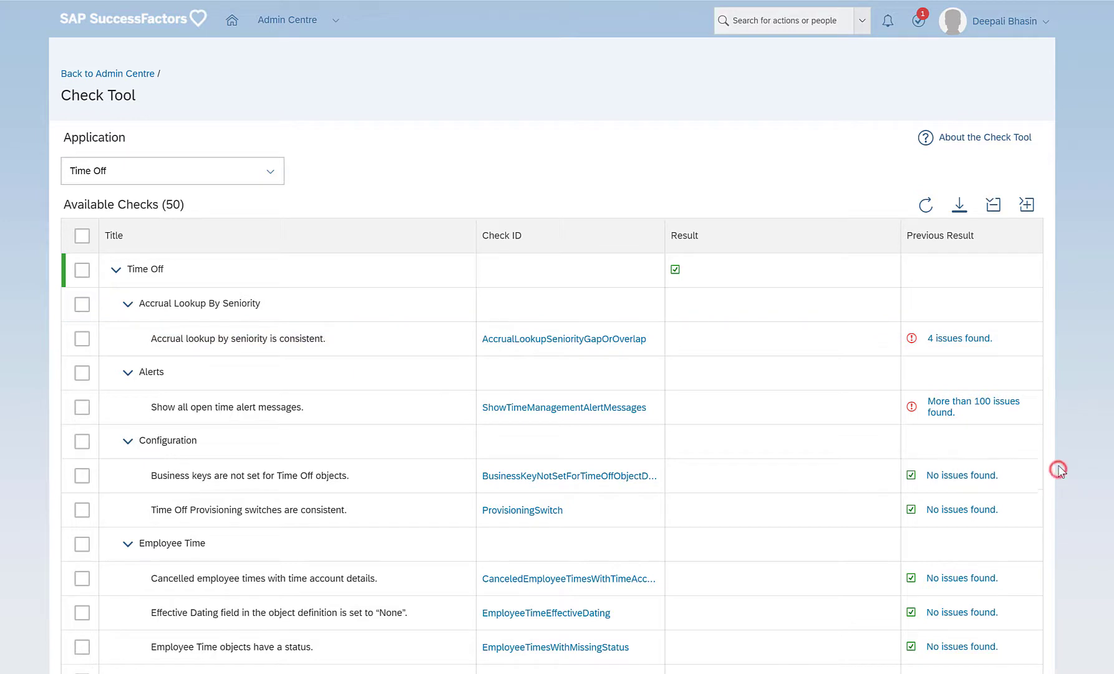